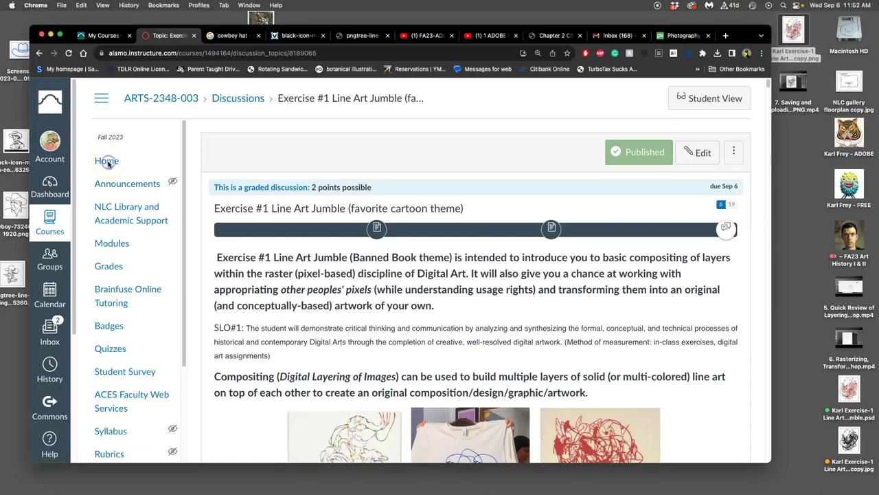
{"action": "left_click", "coordinate": [108, 162]}
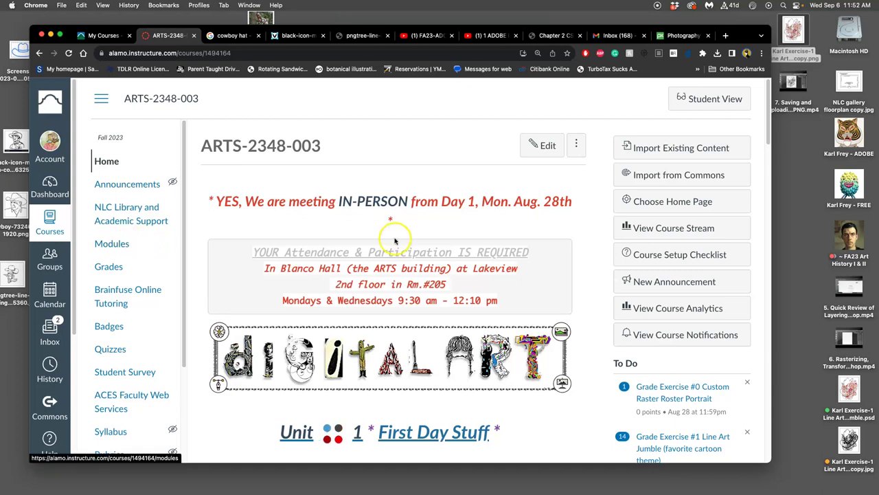
- Go from the course Home through the Unit Modules banner to the Unit 3 'Introduction to Vector Shape Composition' page
{"action": "scroll", "coordinate": [395, 247], "scroll_direction": "down", "scroll_amount": 8}
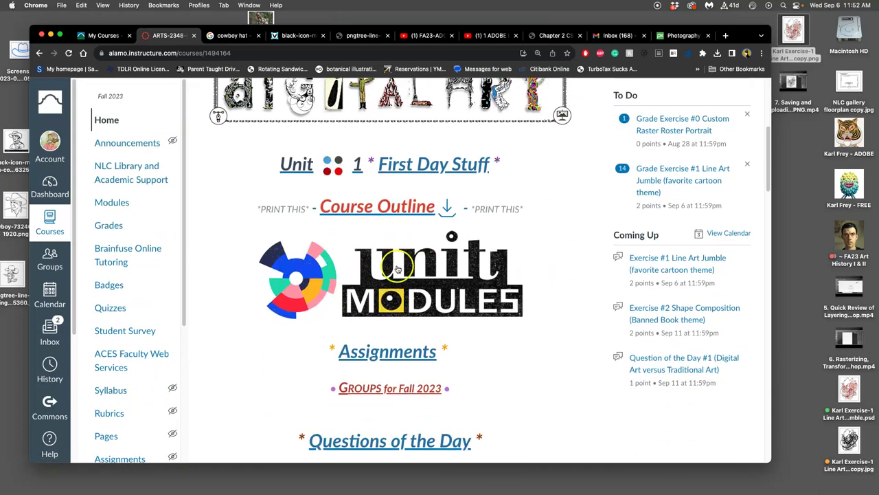
{"action": "left_click", "coordinate": [398, 269]}
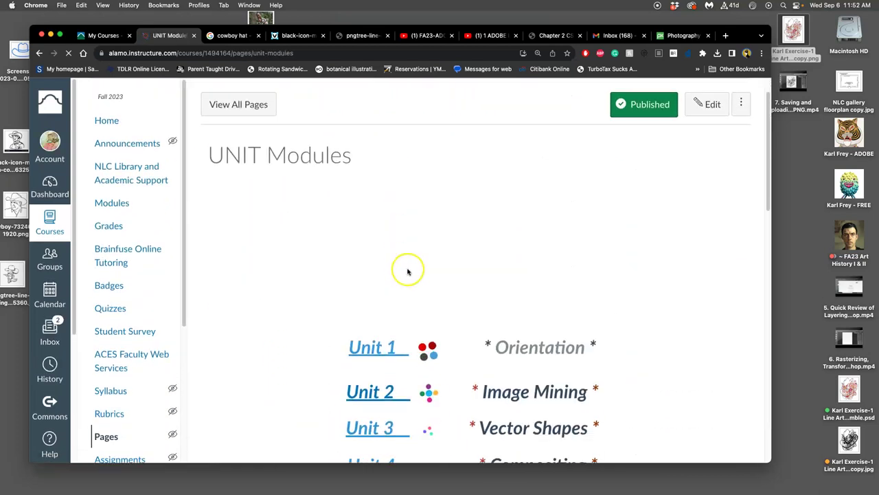
{"action": "scroll", "coordinate": [405, 270], "scroll_direction": "down", "scroll_amount": 3}
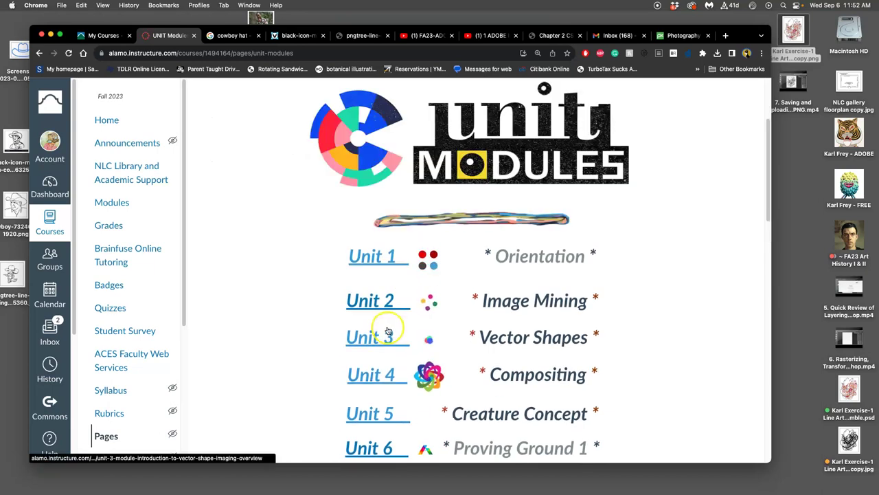
{"action": "left_click", "coordinate": [375, 336]}
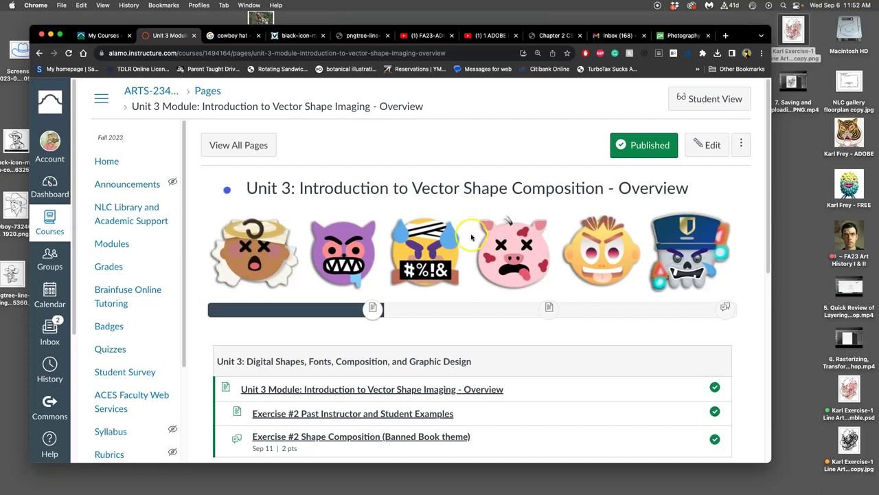
{"action": "scroll", "coordinate": [481, 220], "scroll_direction": "down", "scroll_amount": 1}
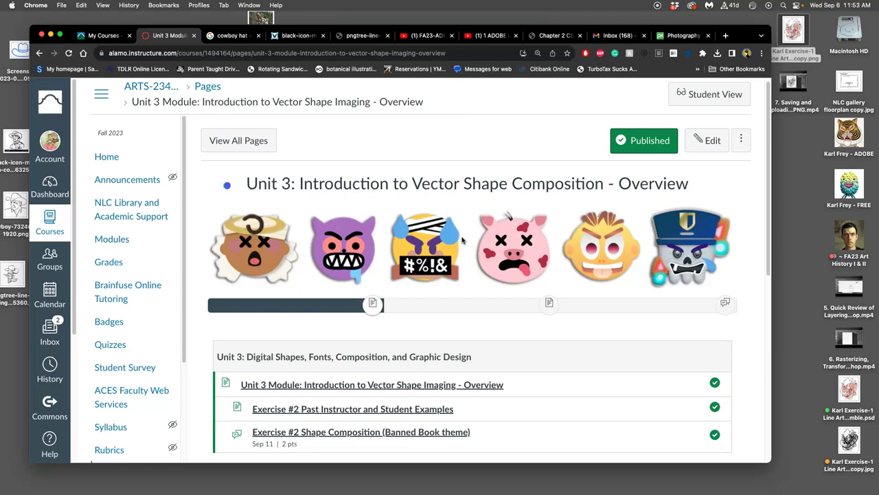
{"action": "scroll", "coordinate": [437, 230], "scroll_direction": "down", "scroll_amount": 3}
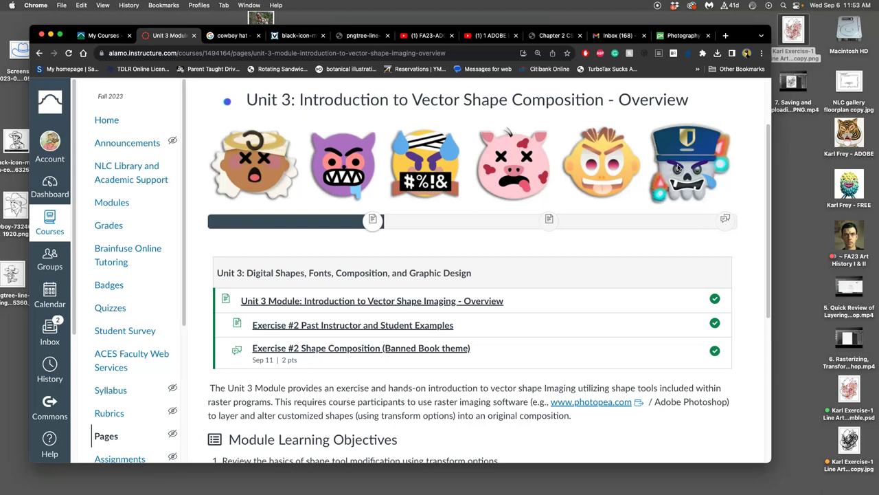
{"action": "left_click", "coordinate": [685, 163]}
{"action": "scroll", "coordinate": [670, 150], "scroll_direction": "down", "scroll_amount": 1}
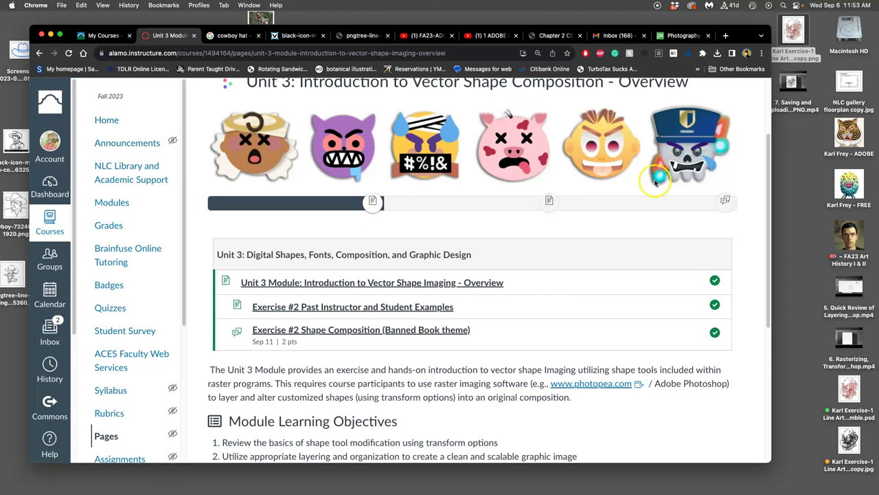
{"action": "scroll", "coordinate": [654, 182], "scroll_direction": "down", "scroll_amount": 10}
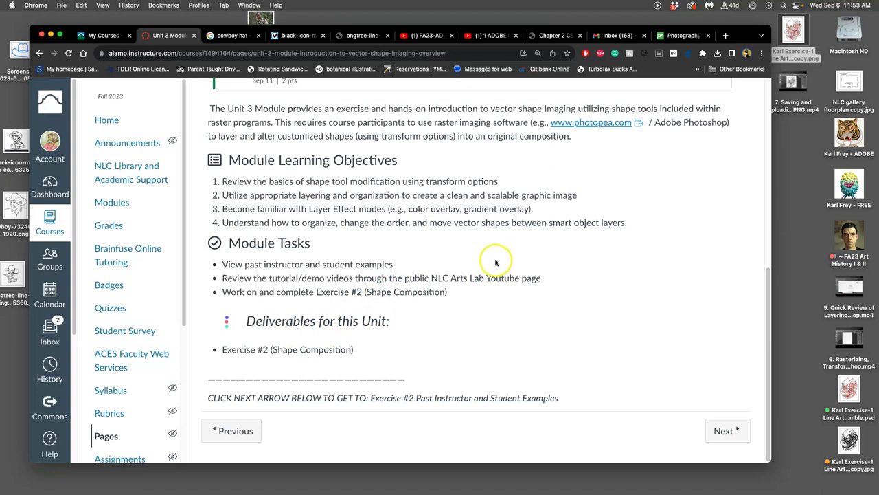
{"action": "scroll", "coordinate": [496, 262], "scroll_direction": "up", "scroll_amount": 1}
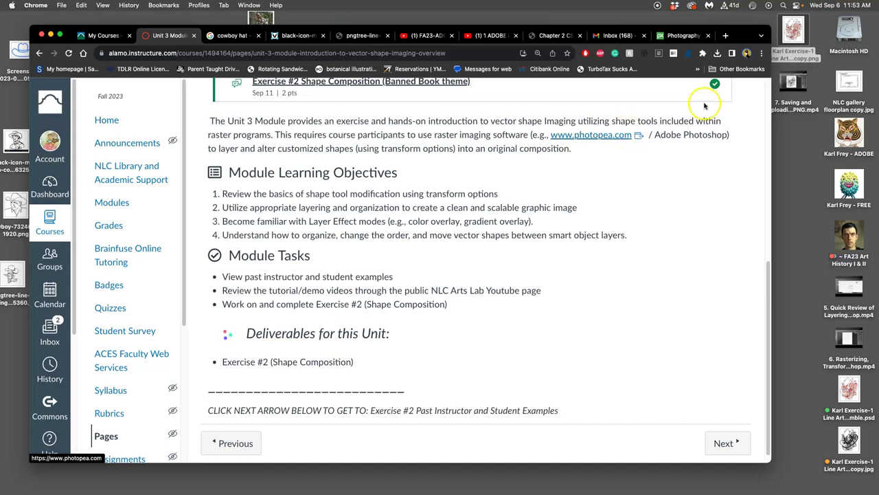
- Move on to the Exercise #2 Past Instructor and Student Examples page and scroll through the sample emojis
{"action": "left_click", "coordinate": [745, 445]}
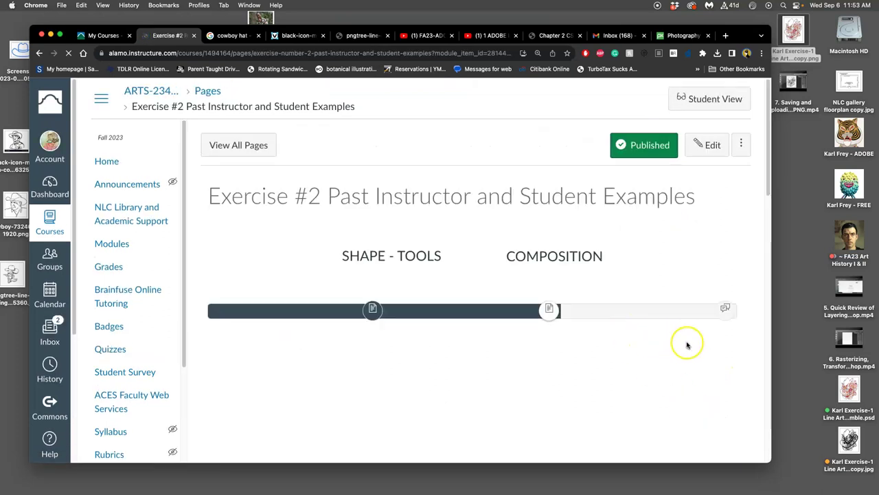
{"action": "scroll", "coordinate": [687, 344], "scroll_direction": "down", "scroll_amount": 5}
{"action": "scroll", "coordinate": [687, 345], "scroll_direction": "down", "scroll_amount": 1}
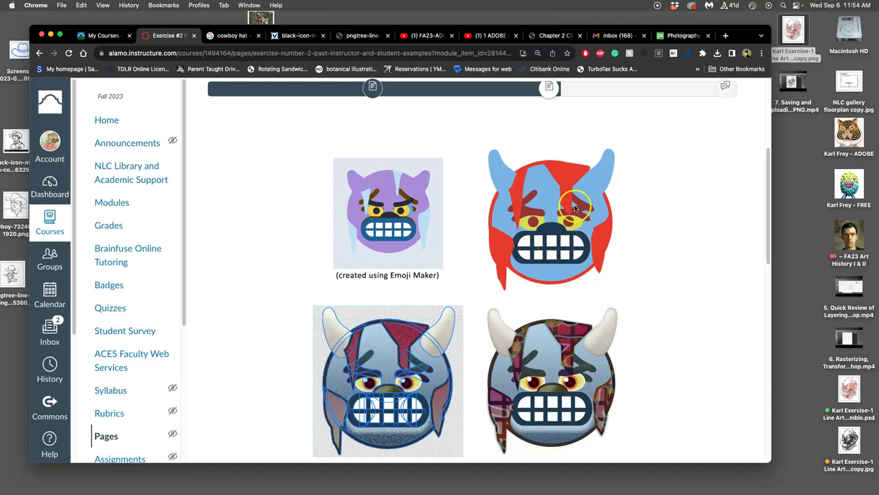
{"action": "scroll", "coordinate": [524, 278], "scroll_direction": "down", "scroll_amount": 3}
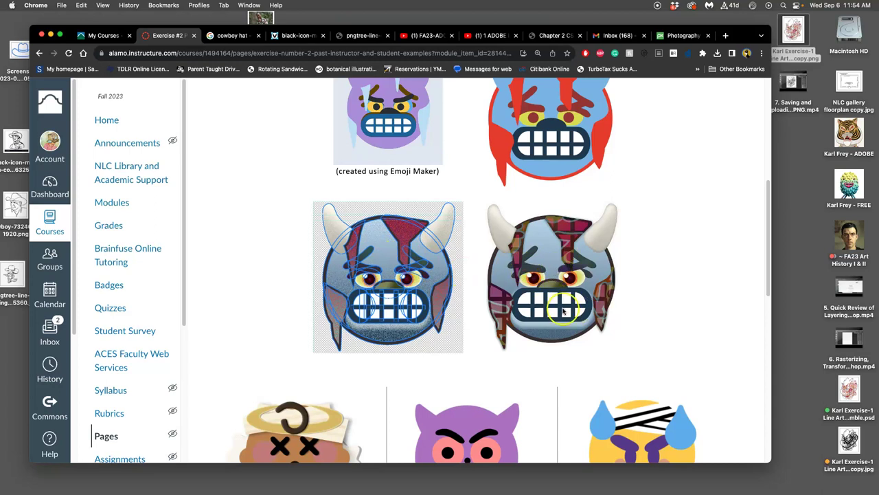
{"action": "scroll", "coordinate": [570, 255], "scroll_direction": "up", "scroll_amount": 1}
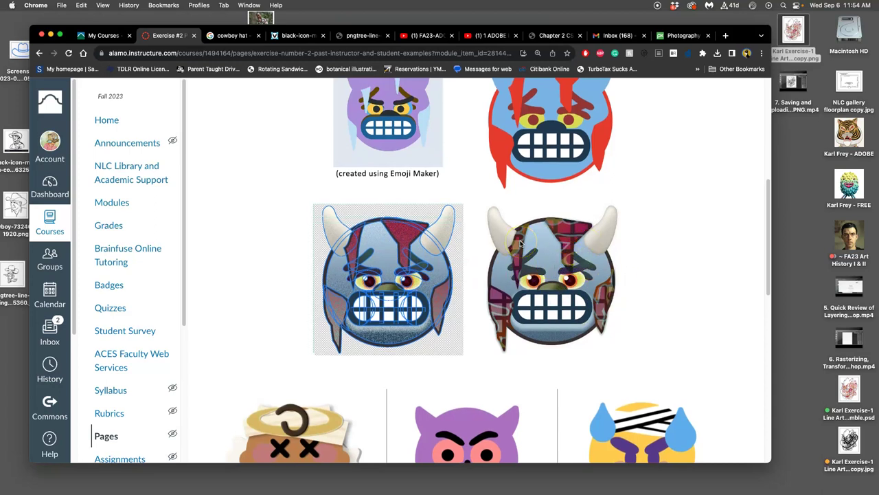
{"action": "scroll", "coordinate": [530, 255], "scroll_direction": "down", "scroll_amount": 6}
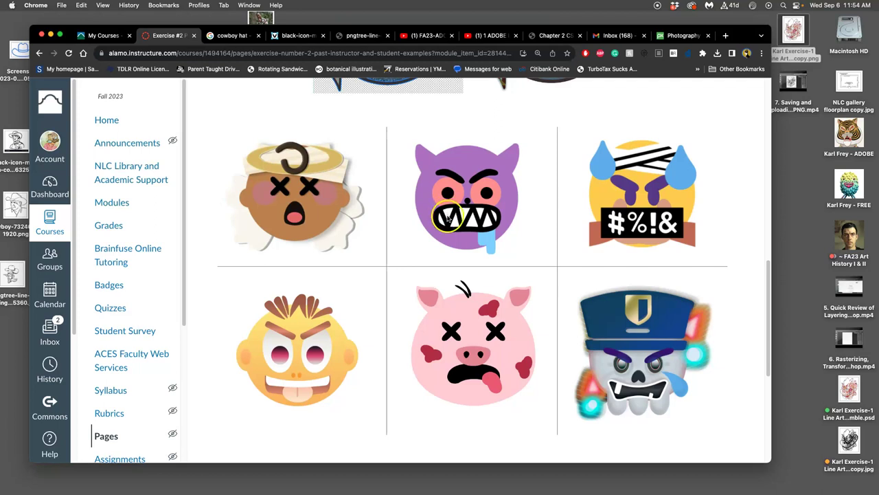
{"action": "scroll", "coordinate": [445, 222], "scroll_direction": "down", "scroll_amount": 3}
{"action": "scroll", "coordinate": [449, 222], "scroll_direction": "down", "scroll_amount": 5}
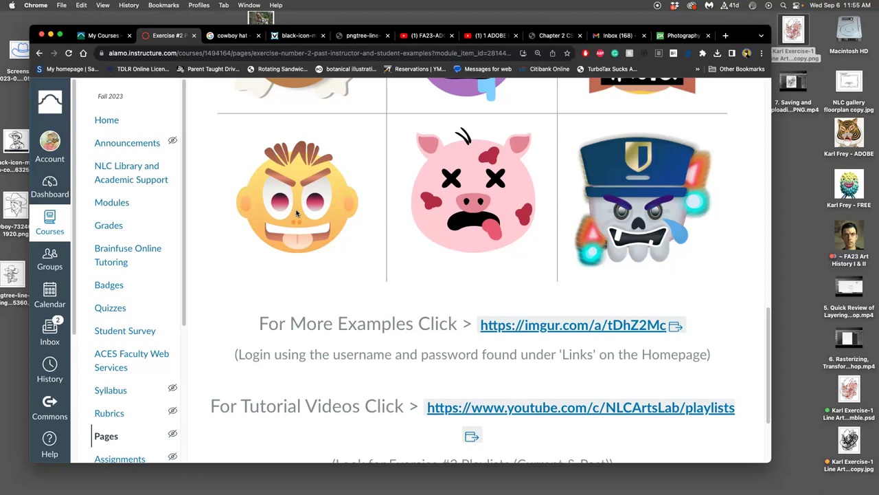
{"action": "scroll", "coordinate": [302, 216], "scroll_direction": "down", "scroll_amount": 5}
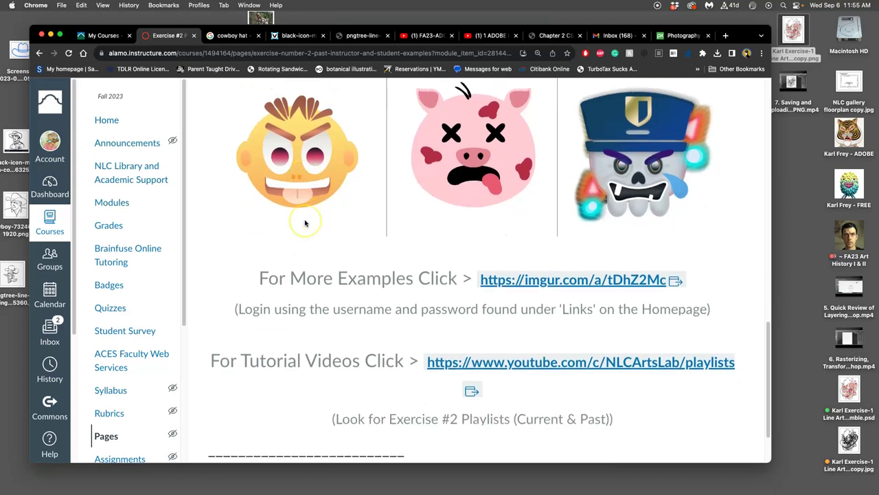
{"action": "left_click", "coordinate": [307, 217]}
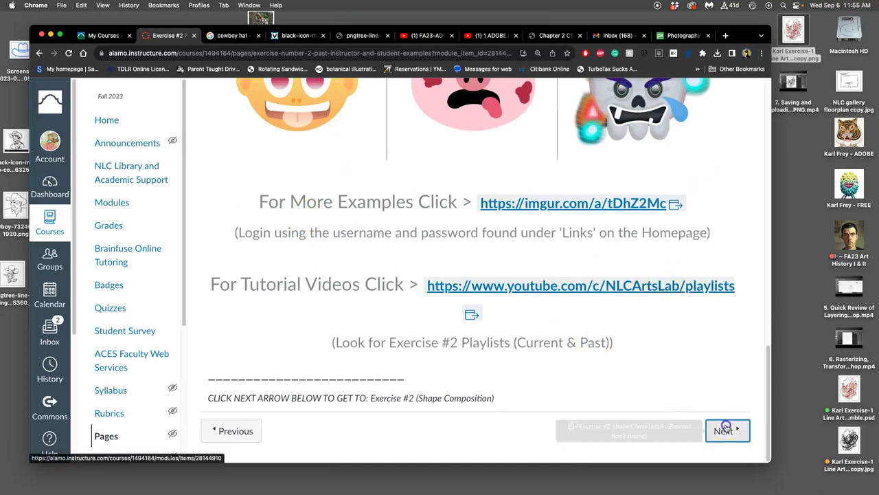
- Advance to the Exercise #2 Shape Composition discussion and read down to the Emoji Maker step
{"action": "left_click", "coordinate": [724, 429]}
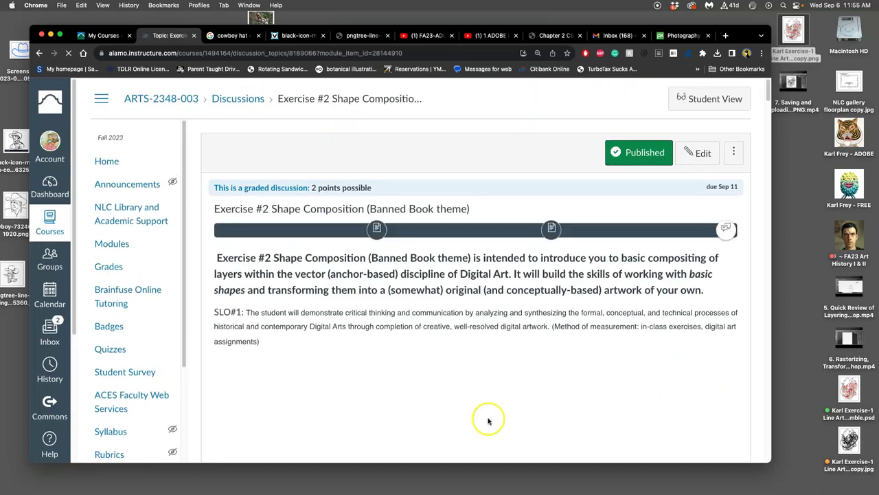
{"action": "scroll", "coordinate": [447, 370], "scroll_direction": "down", "scroll_amount": 3}
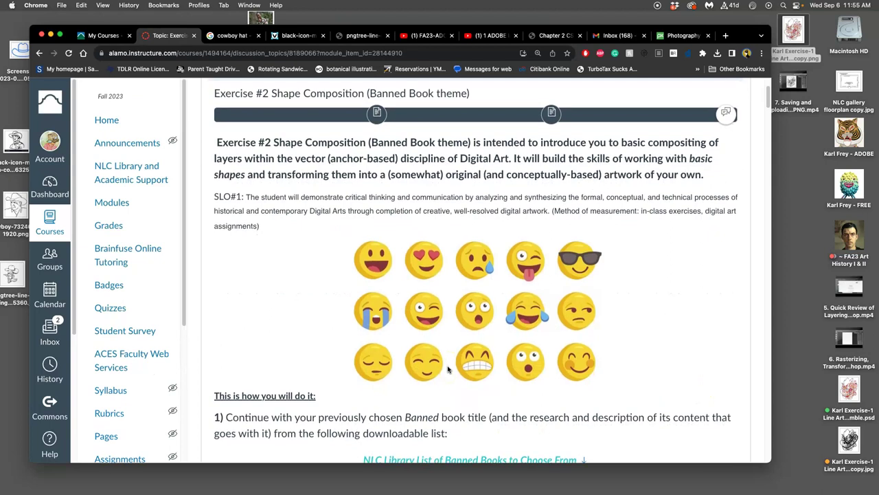
{"action": "left_click", "coordinate": [440, 362]}
{"action": "scroll", "coordinate": [367, 292], "scroll_direction": "up", "scroll_amount": 1}
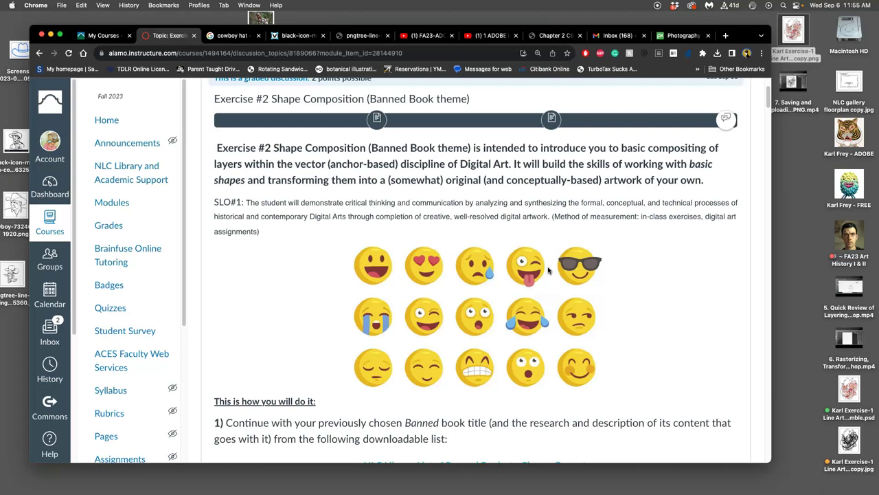
{"action": "scroll", "coordinate": [539, 282], "scroll_direction": "down", "scroll_amount": 5}
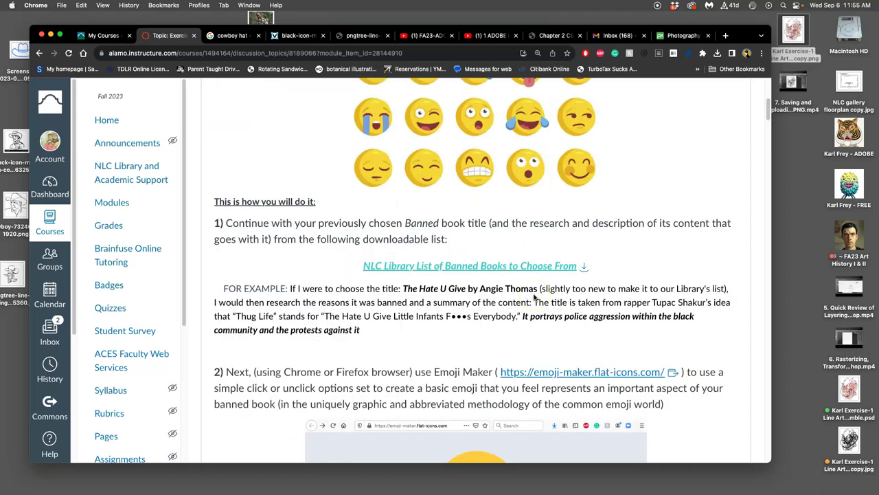
{"action": "scroll", "coordinate": [534, 298], "scroll_direction": "down", "scroll_amount": 2}
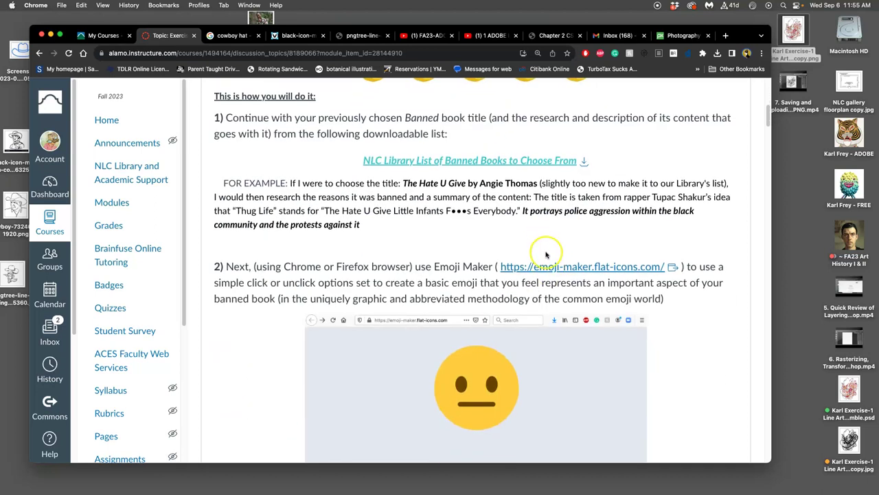
{"action": "scroll", "coordinate": [550, 253], "scroll_direction": "down", "scroll_amount": 1}
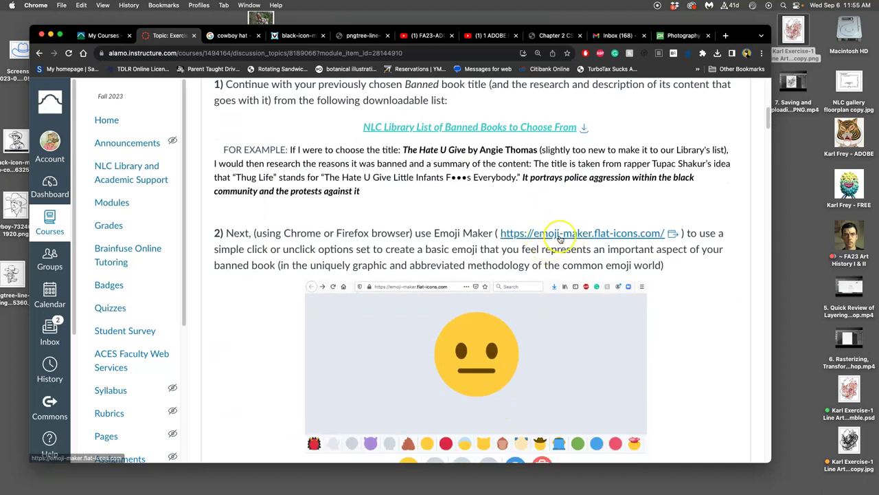
- Open Emoji Maker in a new tab and randomize designs until a cowboy-hat face appears
{"action": "left_click", "coordinate": [560, 235]}
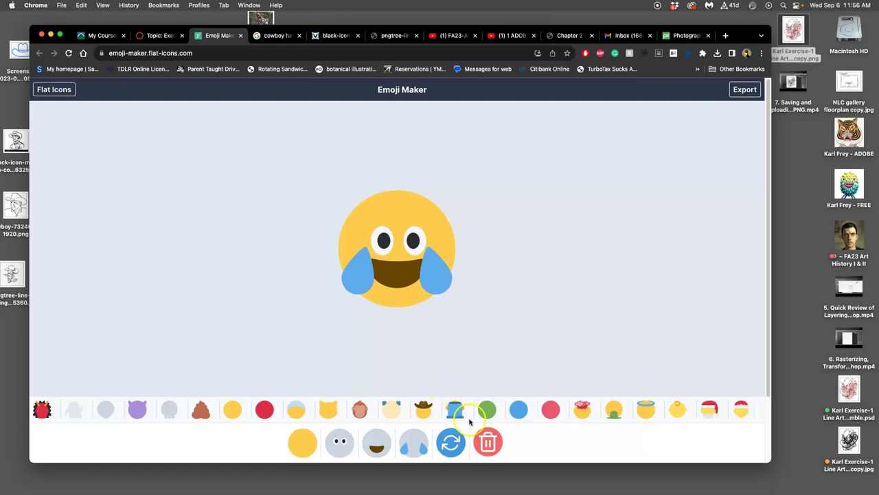
{"action": "left_click", "coordinate": [450, 443]}
{"action": "left_click", "coordinate": [450, 443]}
{"action": "left_click", "coordinate": [450, 443]}
{"action": "left_click", "coordinate": [449, 443]}
{"action": "left_click", "coordinate": [449, 443]}
{"action": "left_click", "coordinate": [450, 443]}
{"action": "left_click", "coordinate": [450, 443]}
{"action": "left_click", "coordinate": [450, 443]}
{"action": "left_click", "coordinate": [450, 443]}
{"action": "left_click", "coordinate": [450, 443]}
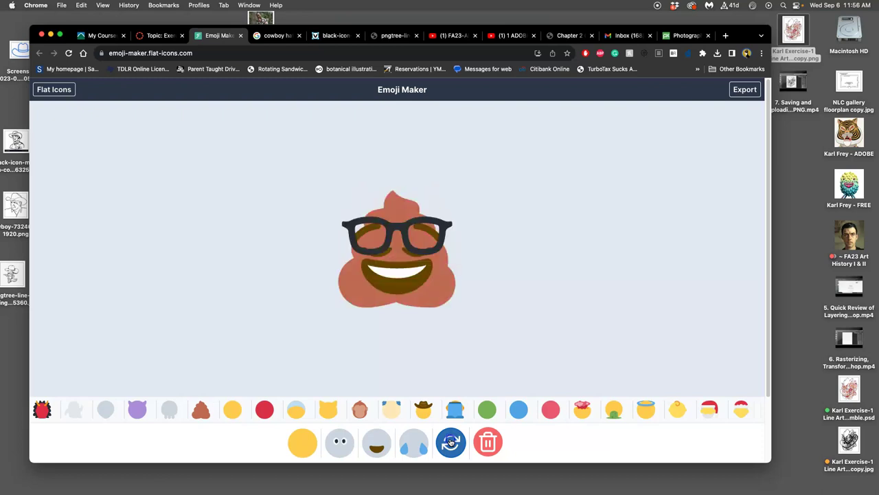
{"action": "left_click", "coordinate": [450, 443]}
{"action": "left_click", "coordinate": [450, 443]}
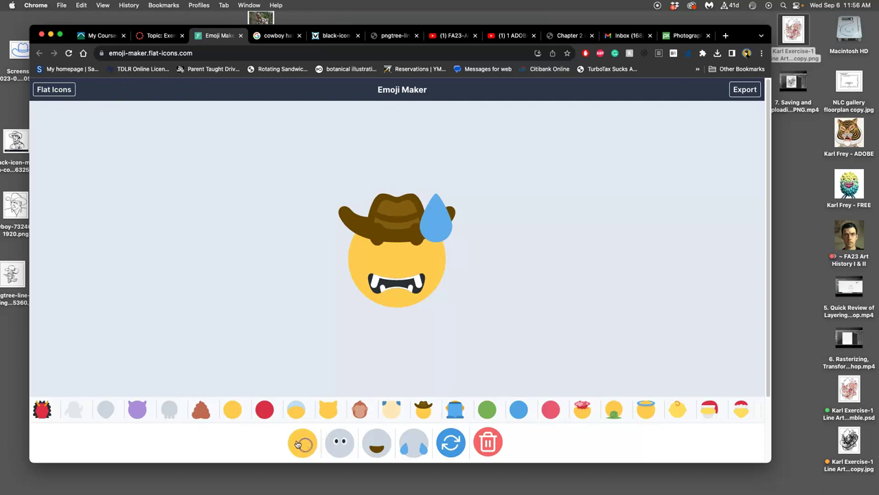
- Browse the mouth, sweat-drop and face base options, then randomize and add a cowboy hat
{"action": "left_click", "coordinate": [340, 445]}
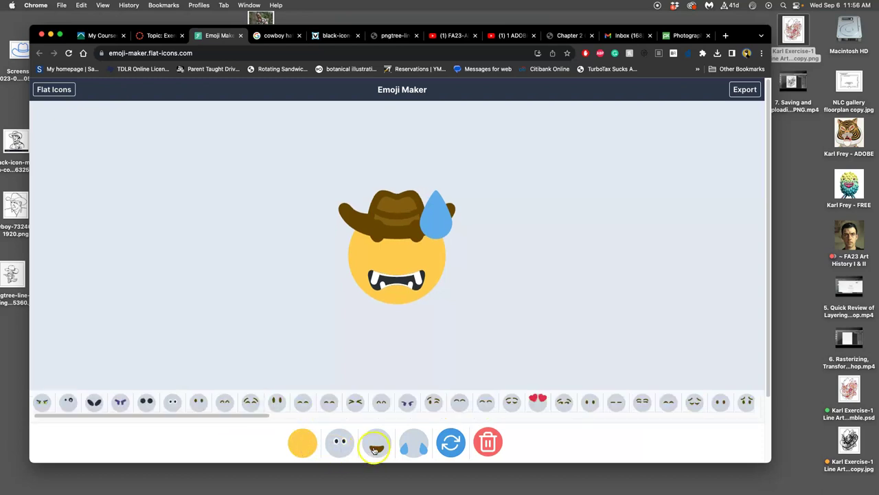
{"action": "left_click", "coordinate": [376, 445]}
{"action": "left_click", "coordinate": [404, 447]}
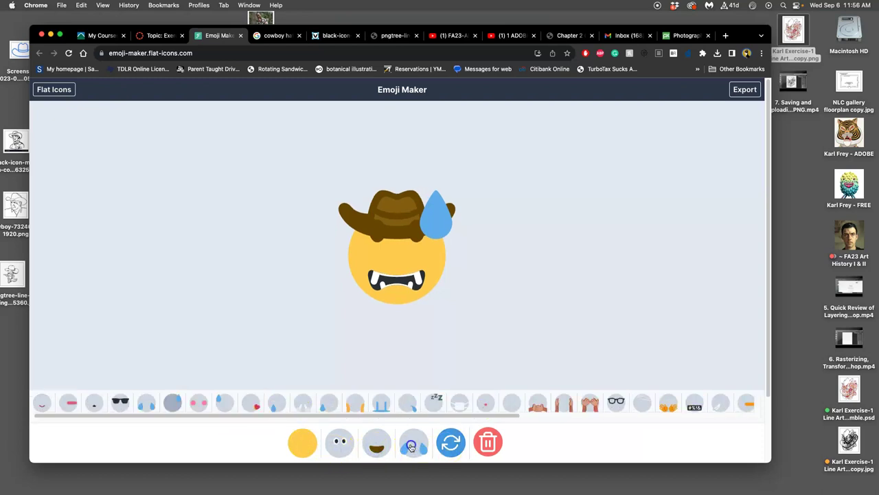
{"action": "left_click", "coordinate": [380, 445]}
{"action": "left_click", "coordinate": [340, 445]}
{"action": "left_click", "coordinate": [303, 443]}
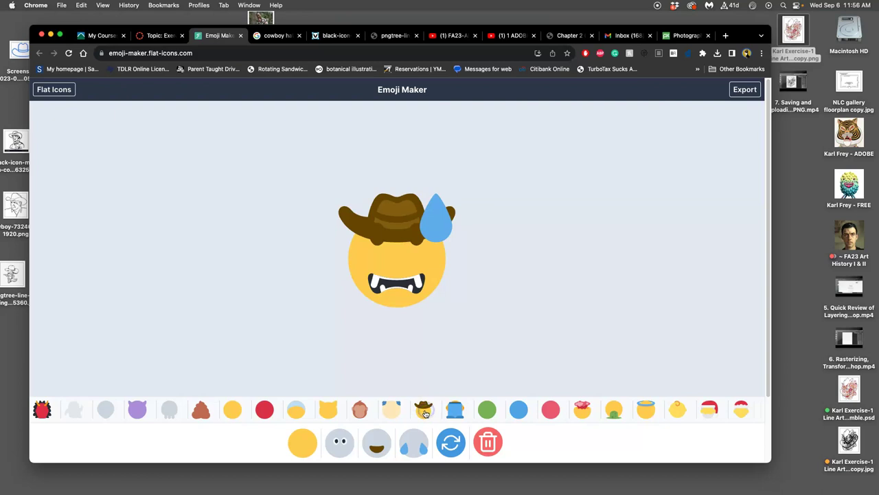
{"action": "left_click", "coordinate": [448, 450]}
{"action": "left_click", "coordinate": [422, 410]}
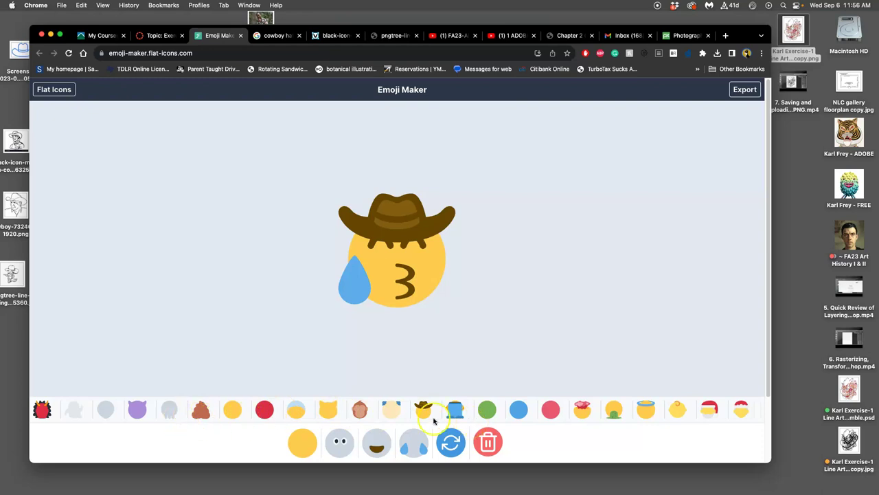
- Randomize through another batch of designs, then clear every feature down to the plain yellow face
{"action": "left_click", "coordinate": [450, 445]}
{"action": "left_click", "coordinate": [450, 445]}
{"action": "left_click", "coordinate": [450, 445]}
{"action": "left_click", "coordinate": [451, 444]}
{"action": "left_click", "coordinate": [451, 443]}
{"action": "left_click", "coordinate": [451, 443]}
{"action": "left_click", "coordinate": [452, 443]}
{"action": "left_click", "coordinate": [452, 443]}
{"action": "left_click", "coordinate": [453, 443]}
{"action": "left_click", "coordinate": [452, 443]}
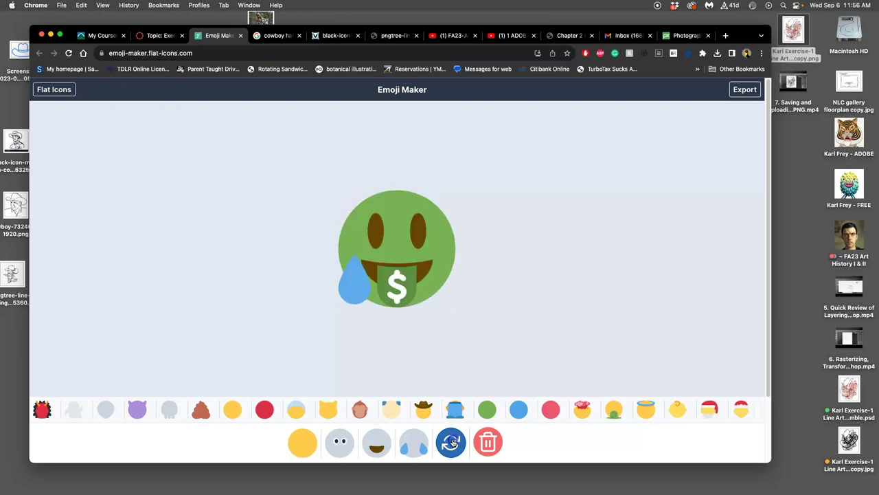
{"action": "left_click", "coordinate": [453, 443]}
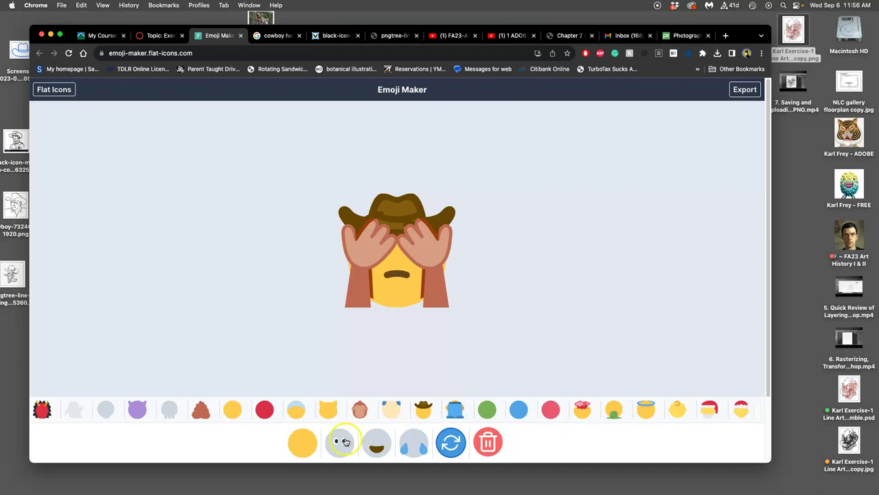
{"action": "left_click", "coordinate": [489, 442]}
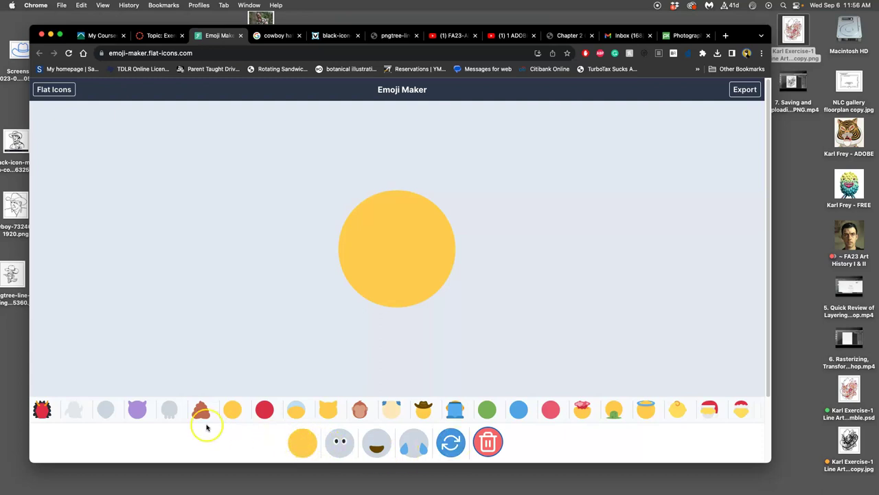
- Try the poop, purple devil and grey ghost bases, then settle on the yellow cowboy-hat face
{"action": "left_click", "coordinate": [206, 414]}
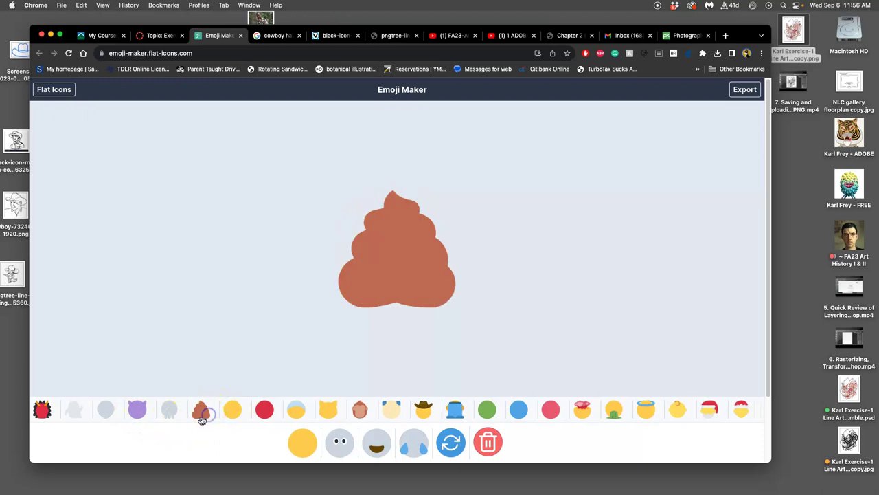
{"action": "left_click", "coordinate": [143, 411]}
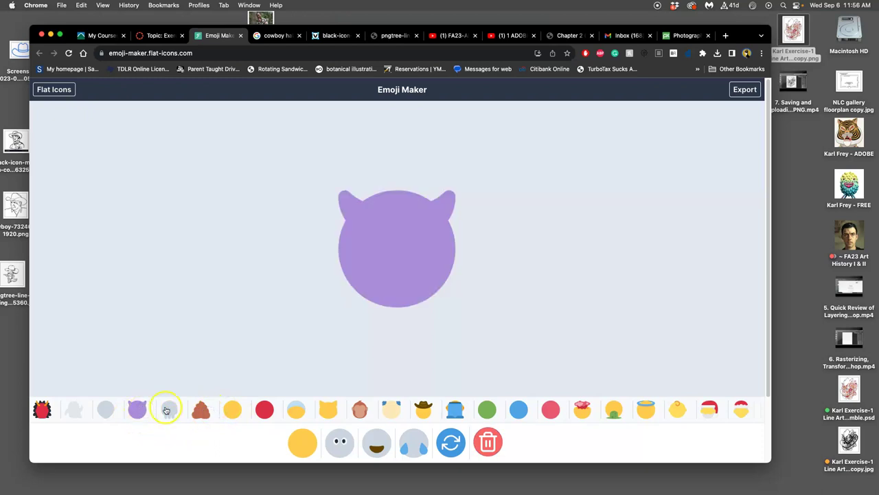
{"action": "left_click", "coordinate": [167, 410]}
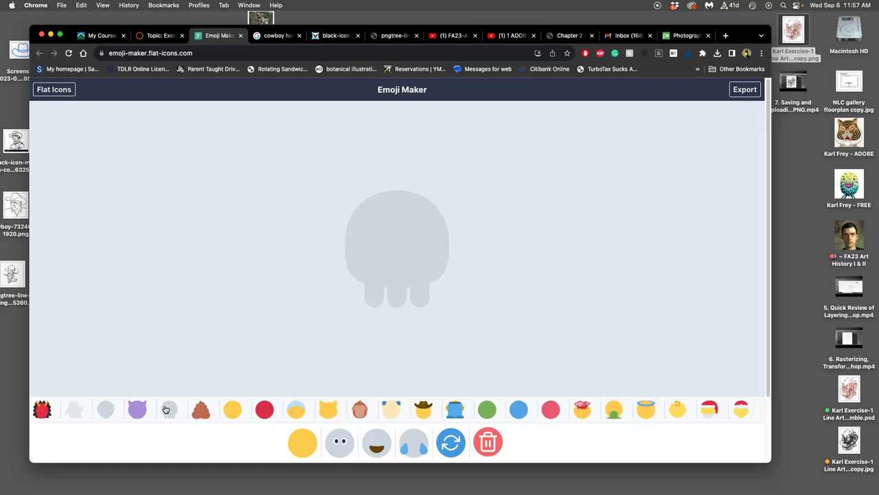
{"action": "left_click", "coordinate": [411, 410]}
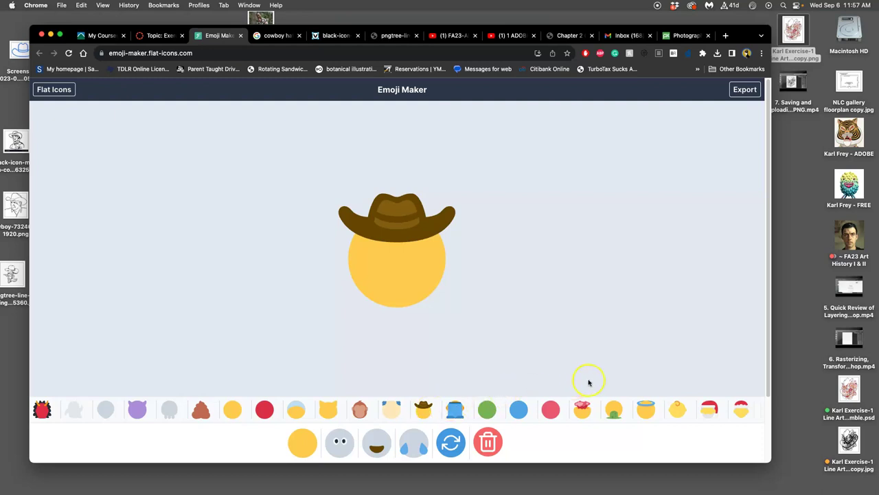
- Try rolling, red, dollar-sign and upward-looking eyes on the cowboy-hat face
{"action": "left_click", "coordinate": [339, 442]}
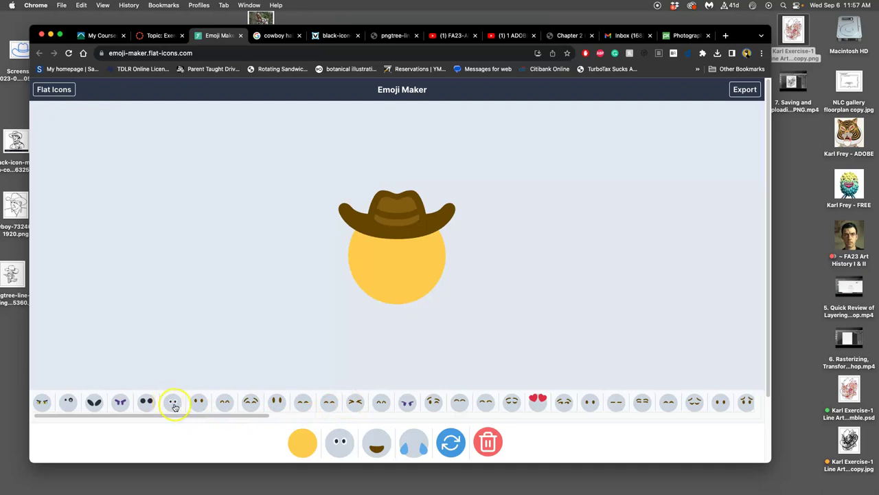
{"action": "left_click_drag", "start_coordinate": [199, 415], "coordinate": [595, 422]}
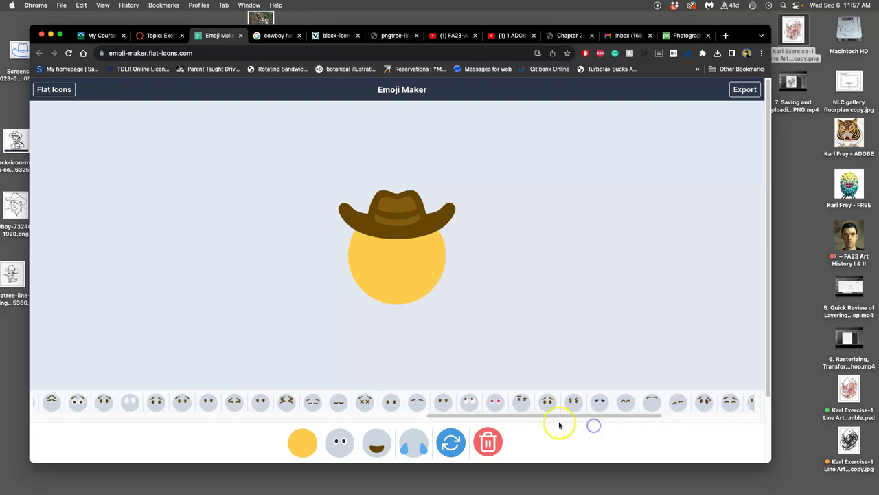
{"action": "left_click", "coordinate": [469, 403]}
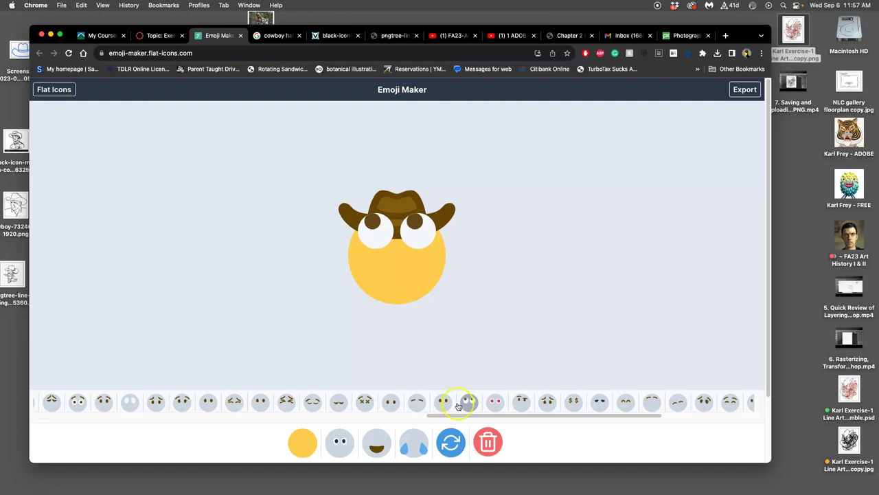
{"action": "left_click", "coordinate": [417, 244]}
{"action": "left_click", "coordinate": [495, 404]}
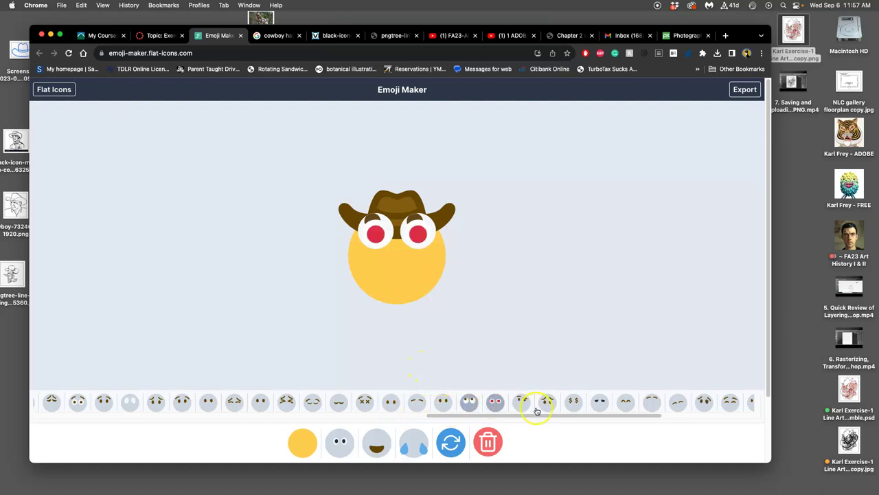
{"action": "left_click", "coordinate": [574, 402]}
{"action": "left_click", "coordinate": [573, 402]}
{"action": "left_click", "coordinate": [495, 402]}
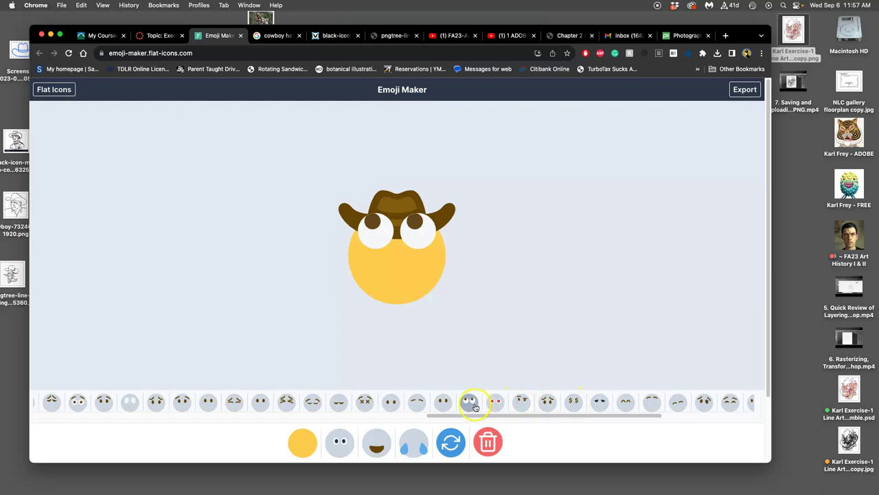
{"action": "left_click", "coordinate": [470, 407]}
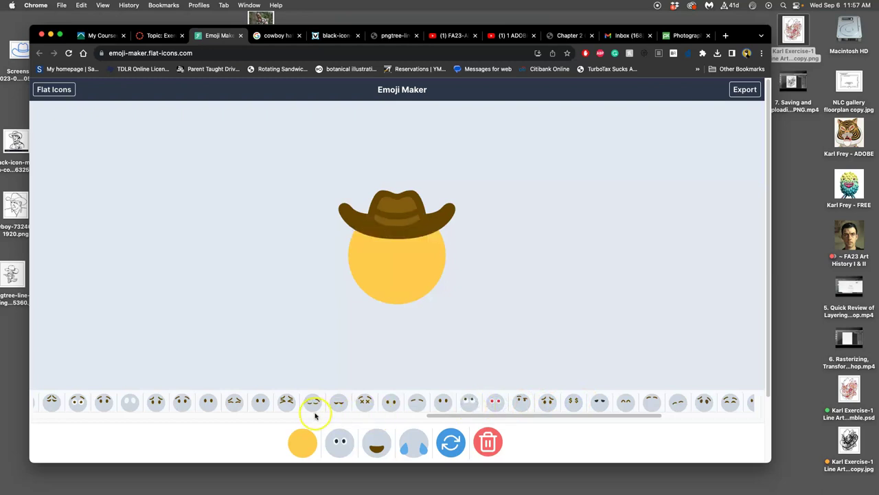
- Test white, sad and dark eye styles, removing each one again
{"action": "left_click", "coordinate": [261, 408]}
{"action": "left_click", "coordinate": [261, 408]}
{"action": "left_click_drag", "start_coordinate": [450, 417], "coordinate": [421, 414]}
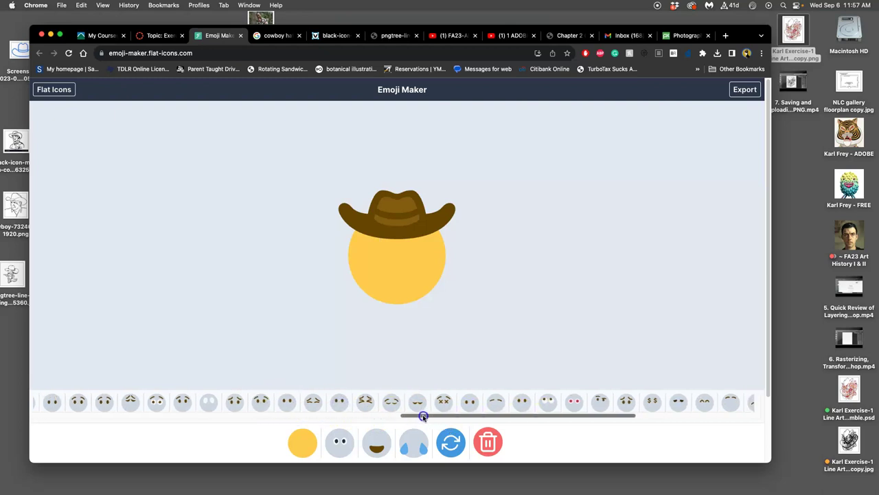
{"action": "left_click", "coordinate": [157, 405]}
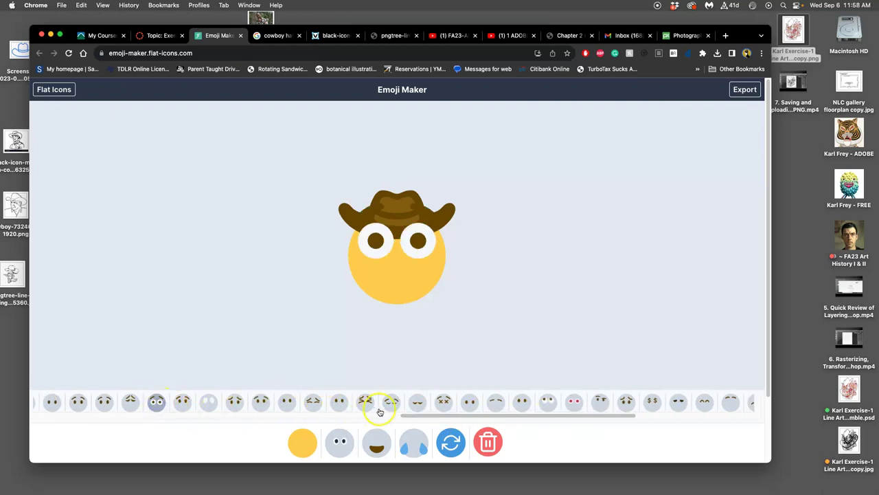
{"action": "left_click_drag", "start_coordinate": [407, 416], "coordinate": [351, 415]}
{"action": "left_click", "coordinate": [314, 405]}
{"action": "left_click", "coordinate": [365, 403]}
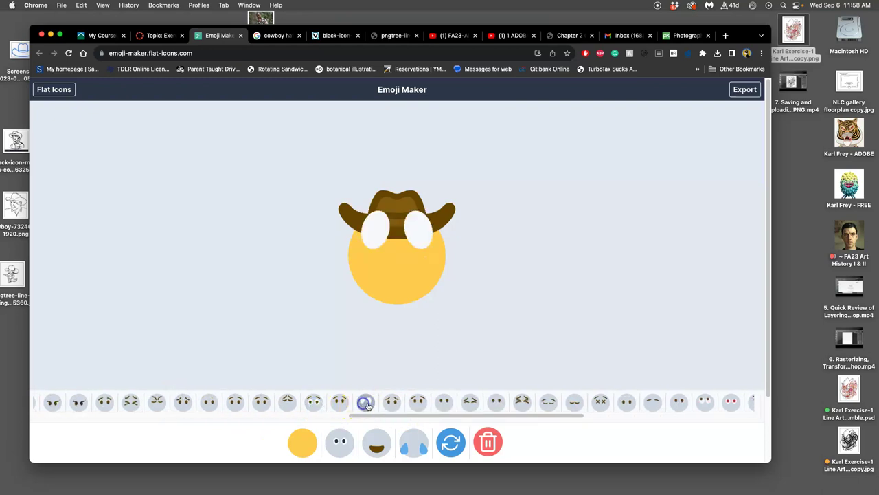
{"action": "left_click", "coordinate": [391, 404]}
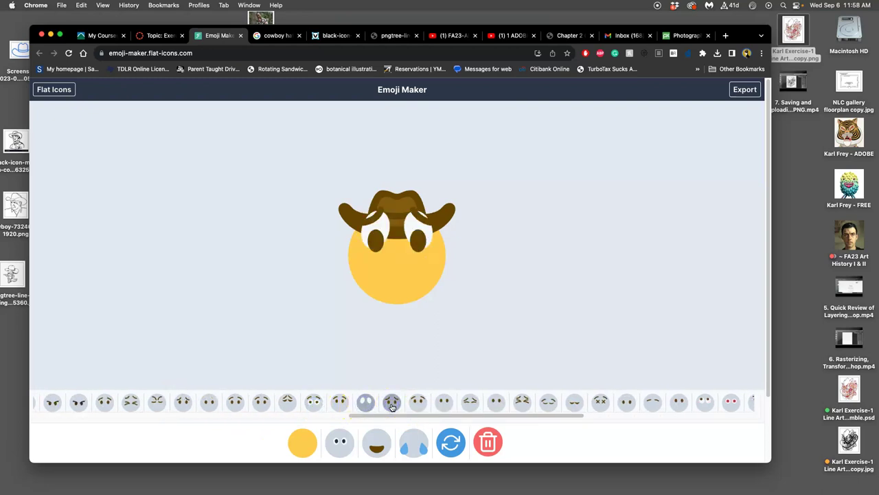
{"action": "left_click", "coordinate": [391, 406]}
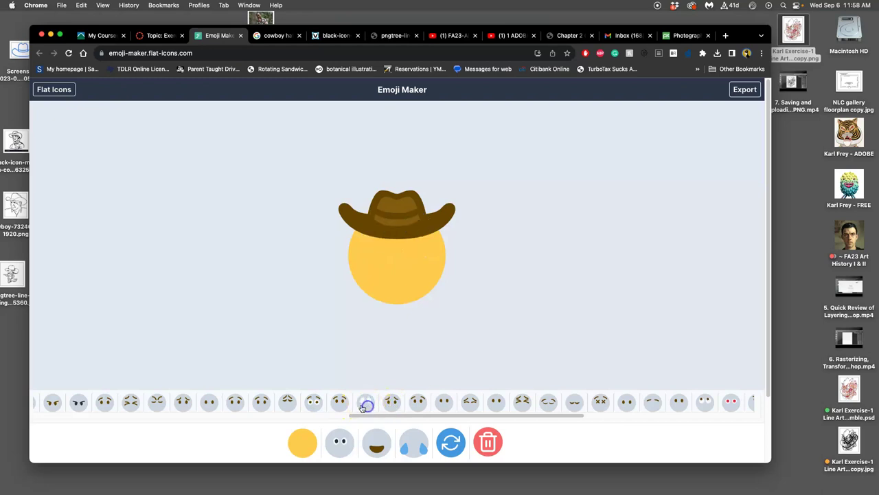
{"action": "left_click", "coordinate": [209, 402]}
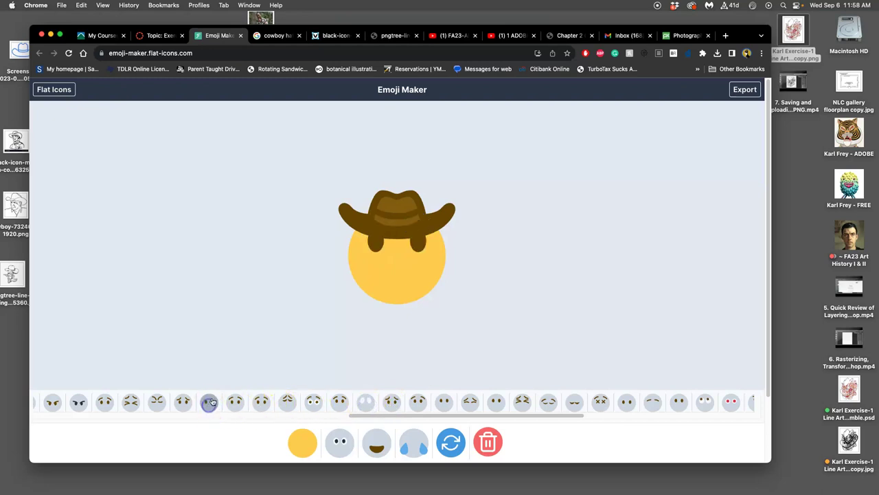
{"action": "left_click", "coordinate": [210, 402]}
- Compare pupil, orange star and tear-drop eyes, ending with large white eyes glancing upward
{"action": "left_click", "coordinate": [211, 403]}
{"action": "left_click", "coordinate": [360, 420]}
{"action": "left_click_drag", "start_coordinate": [360, 421], "coordinate": [62, 404]}
{"action": "left_click", "coordinate": [124, 404]}
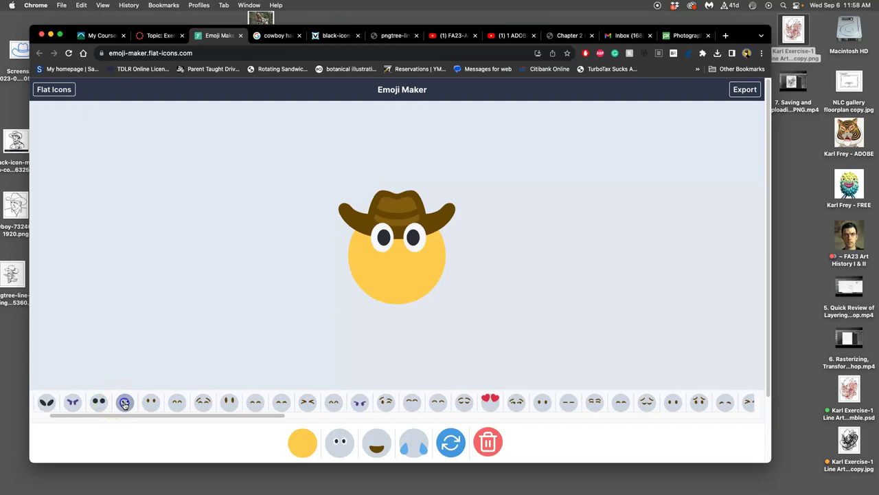
{"action": "left_click", "coordinate": [124, 404]}
{"action": "left_click_drag", "start_coordinate": [136, 416], "coordinate": [623, 435]}
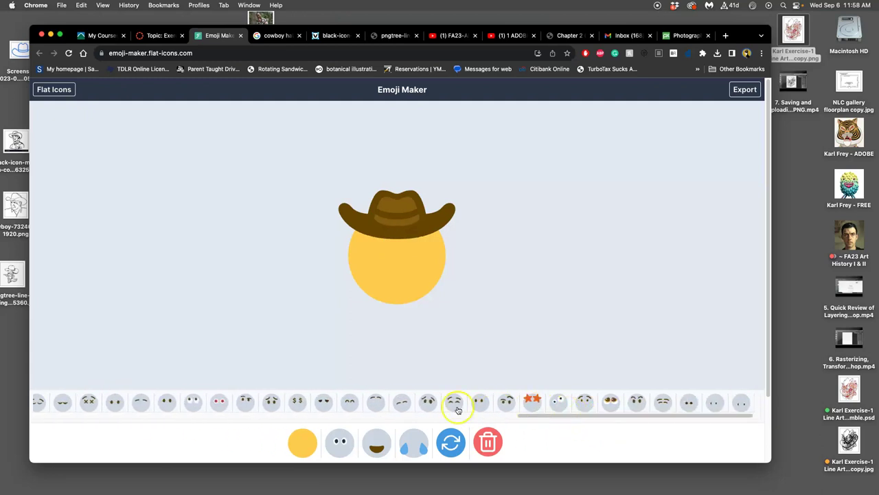
{"action": "left_click", "coordinate": [193, 403]}
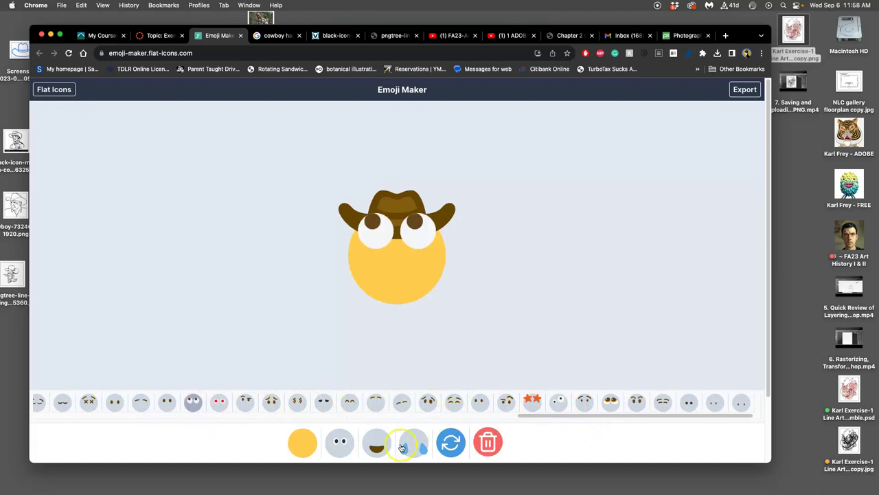
{"action": "left_click", "coordinate": [533, 403]}
{"action": "left_click", "coordinate": [611, 402]}
{"action": "left_click_drag", "start_coordinate": [609, 415], "coordinate": [691, 417]}
{"action": "left_click", "coordinate": [742, 403]}
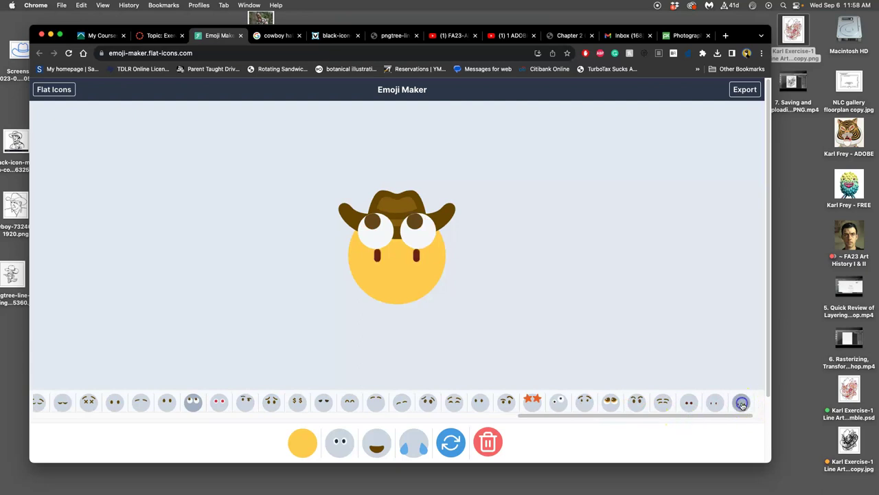
{"action": "left_click", "coordinate": [742, 404]}
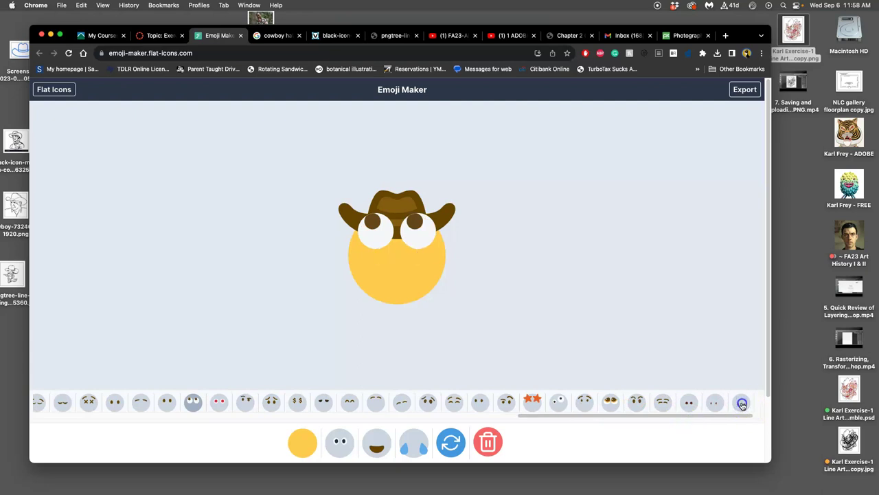
- Try an open smiling mouth, then choose the open O-shaped mouth
{"action": "left_click", "coordinate": [369, 441]}
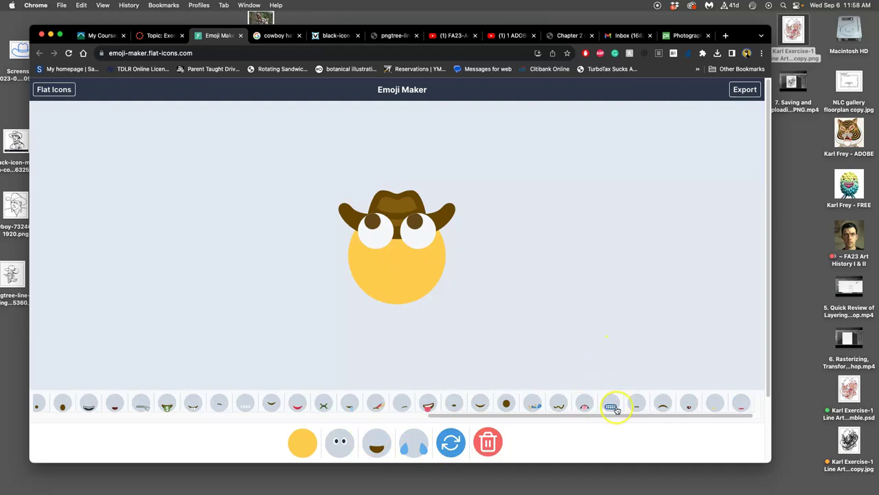
{"action": "left_click_drag", "start_coordinate": [601, 414], "coordinate": [583, 421]}
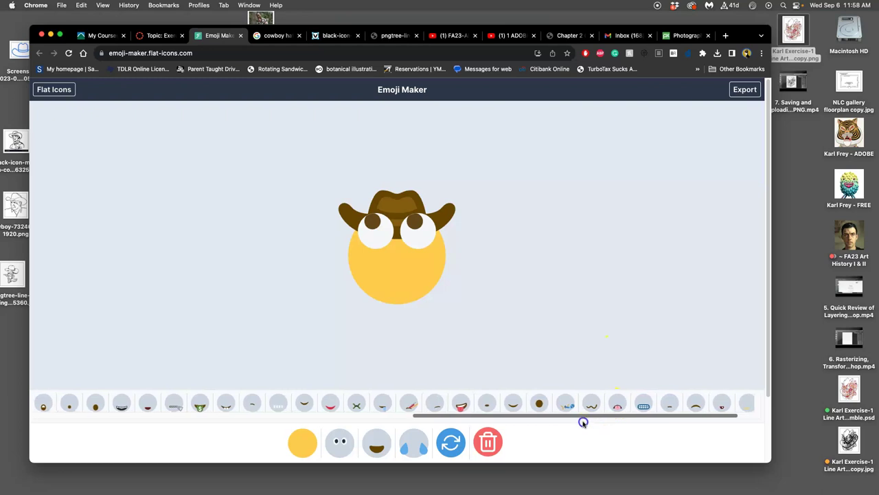
{"action": "left_click_drag", "start_coordinate": [581, 422], "coordinate": [193, 456]}
{"action": "left_click", "coordinate": [145, 402]}
{"action": "left_click", "coordinate": [369, 438]}
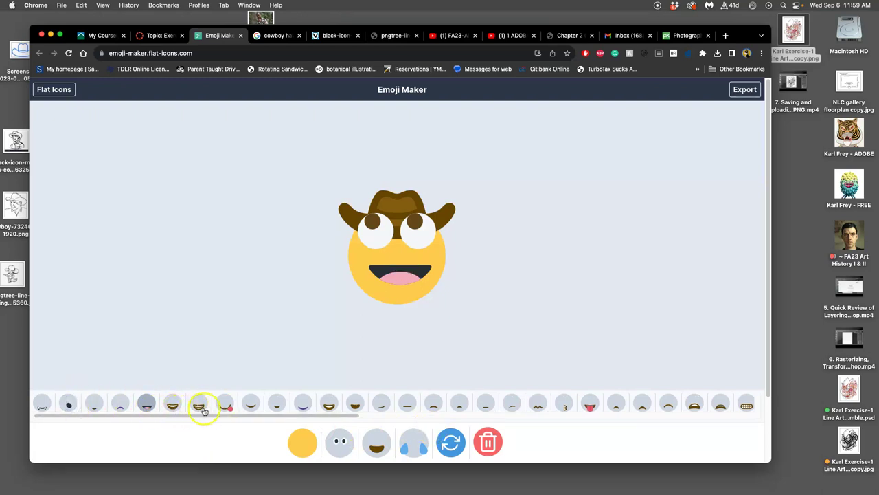
{"action": "left_click", "coordinate": [69, 404]}
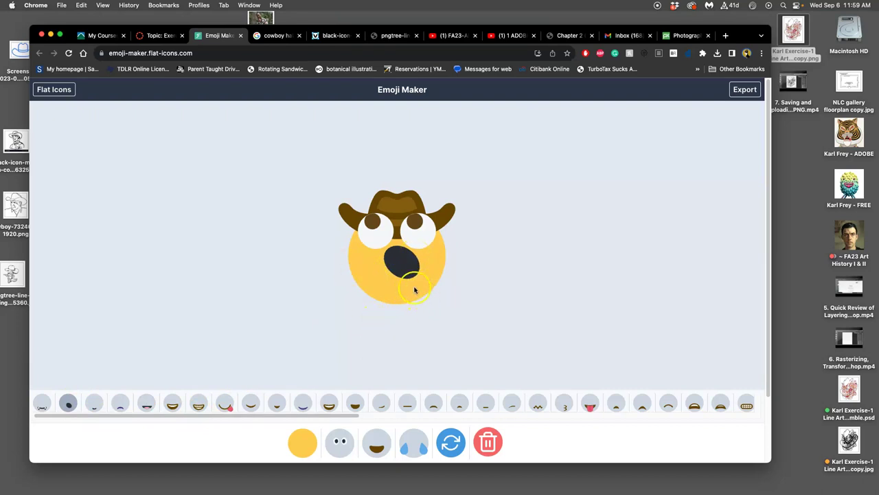
- Preview tongue-out, another mouth shape and a mustache, reverting each to keep the O mouth
{"action": "left_click_drag", "start_coordinate": [355, 414], "coordinate": [759, 433]}
{"action": "left_click", "coordinate": [585, 406]}
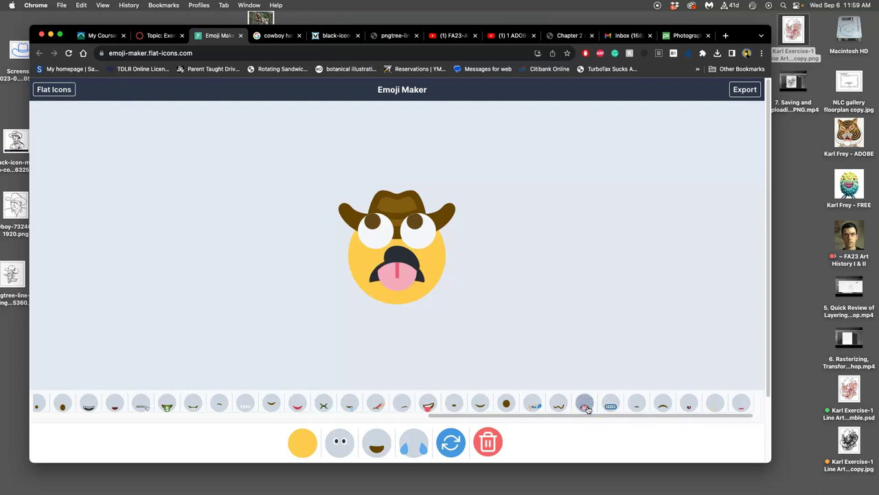
{"action": "left_click", "coordinate": [585, 406]}
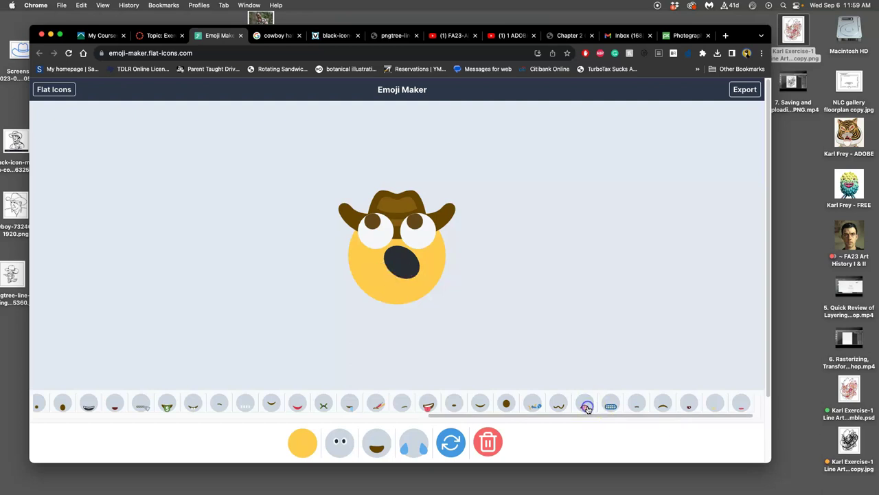
{"action": "left_click", "coordinate": [688, 406]}
{"action": "left_click", "coordinate": [689, 406]}
{"action": "left_click", "coordinate": [559, 406]}
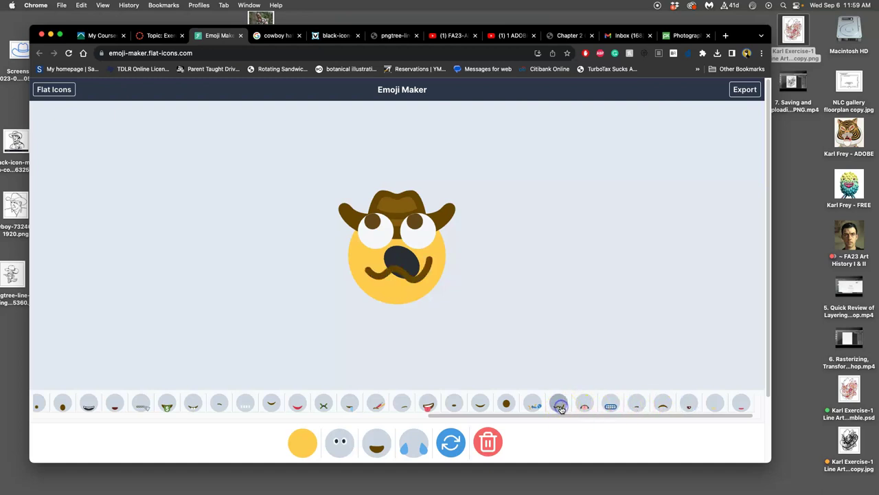
{"action": "left_click", "coordinate": [560, 406]}
{"action": "left_click", "coordinate": [667, 412]}
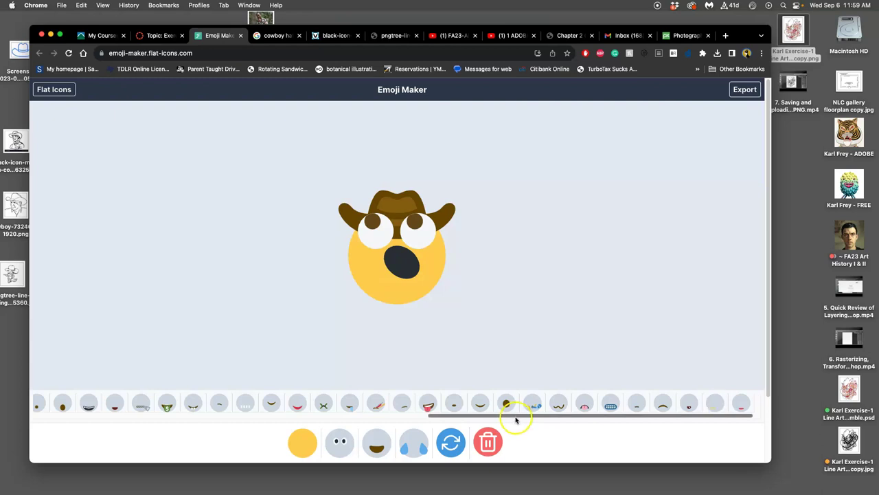
{"action": "left_click_drag", "start_coordinate": [518, 417], "coordinate": [520, 416]}
- Switch to the pale face with blue clown hair, trying the cowboy hat on and removing it
{"action": "left_click", "coordinate": [424, 444]}
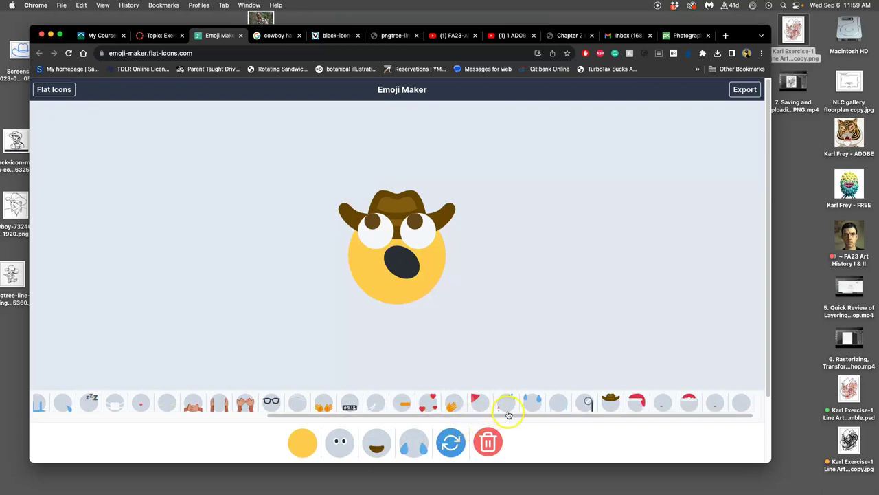
{"action": "mouse_move", "coordinate": [517, 414]}
{"action": "left_mouse_down"}
{"action": "mouse_move", "coordinate": [457, 419]}
{"action": "mouse_move", "coordinate": [524, 422]}
{"action": "left_mouse_up"}
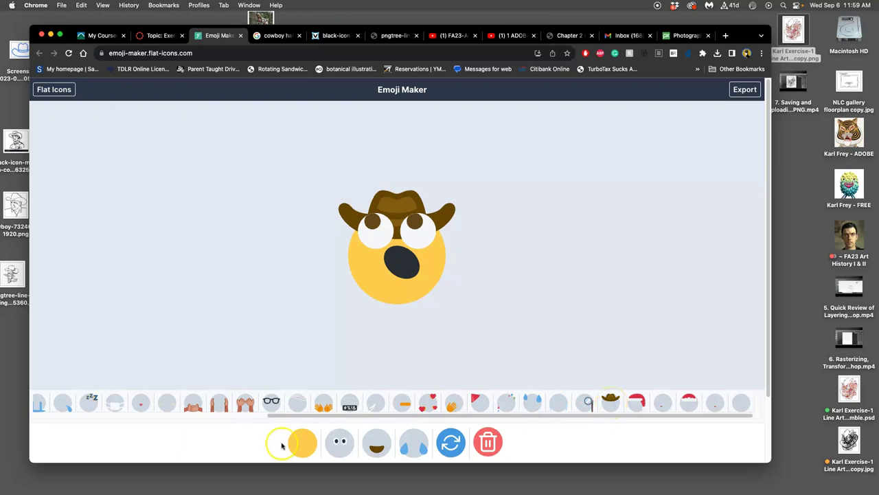
{"action": "left_click", "coordinate": [303, 442]}
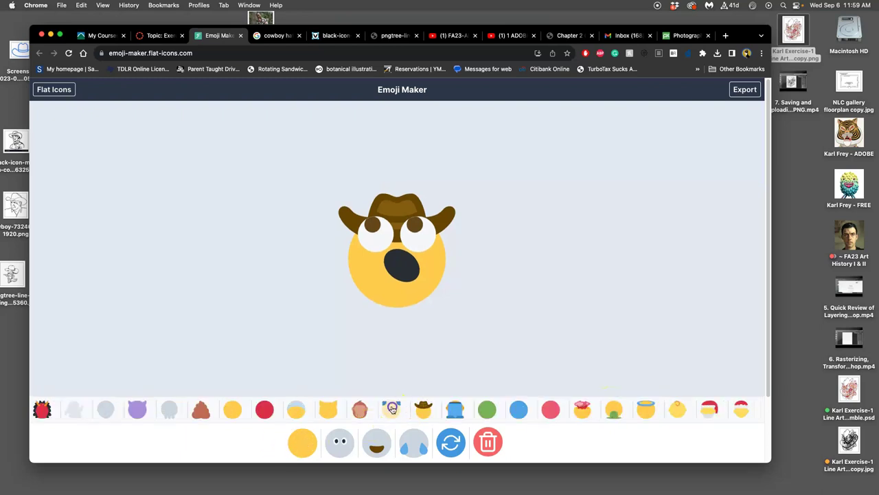
{"action": "left_click", "coordinate": [390, 409]}
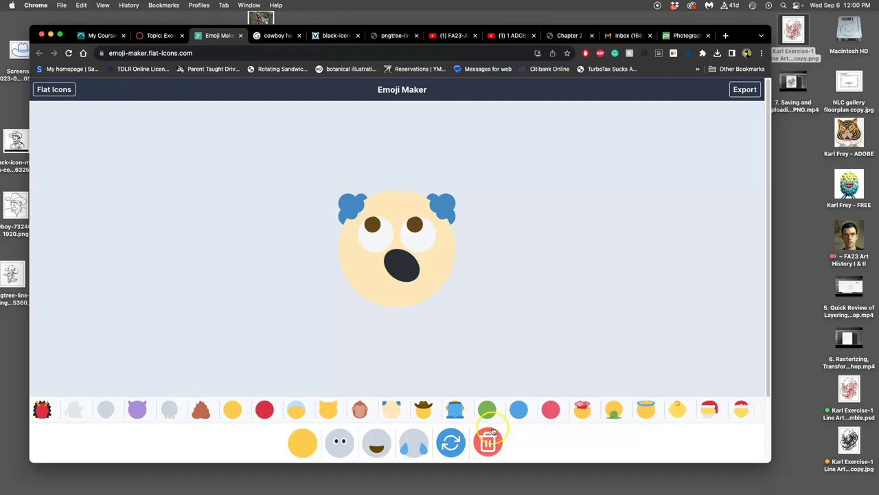
{"action": "left_click", "coordinate": [414, 442]}
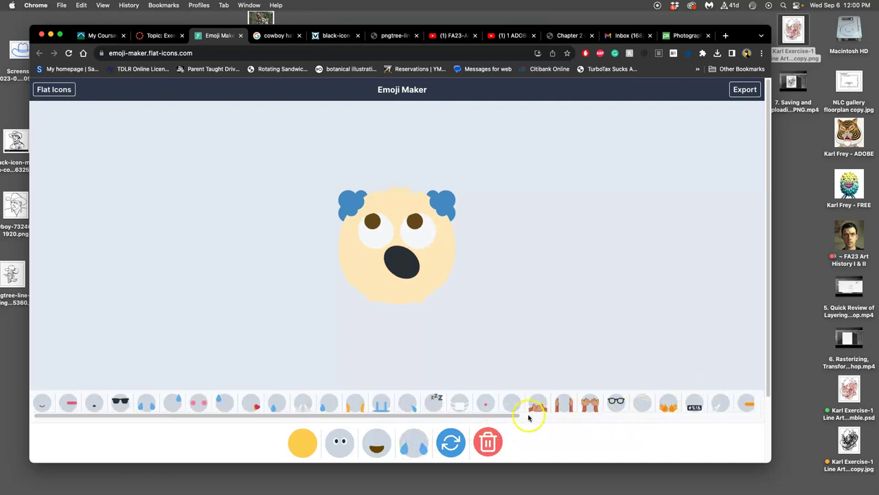
{"action": "left_click_drag", "start_coordinate": [515, 419], "coordinate": [769, 422]}
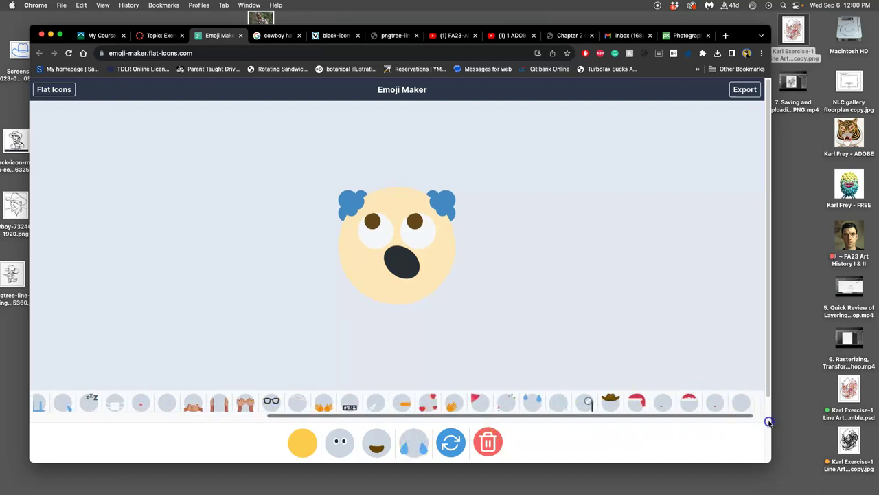
{"action": "left_click", "coordinate": [614, 404]}
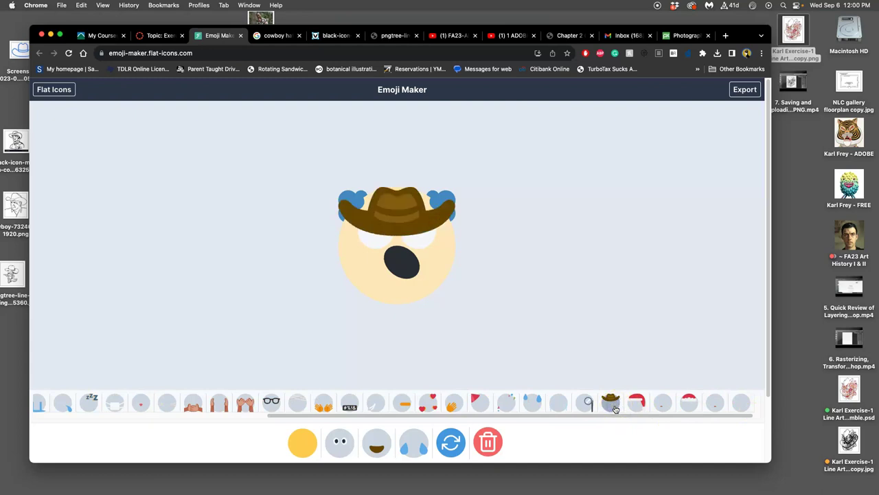
{"action": "left_click", "coordinate": [615, 408]}
{"action": "left_click_drag", "start_coordinate": [604, 414], "coordinate": [275, 424]}
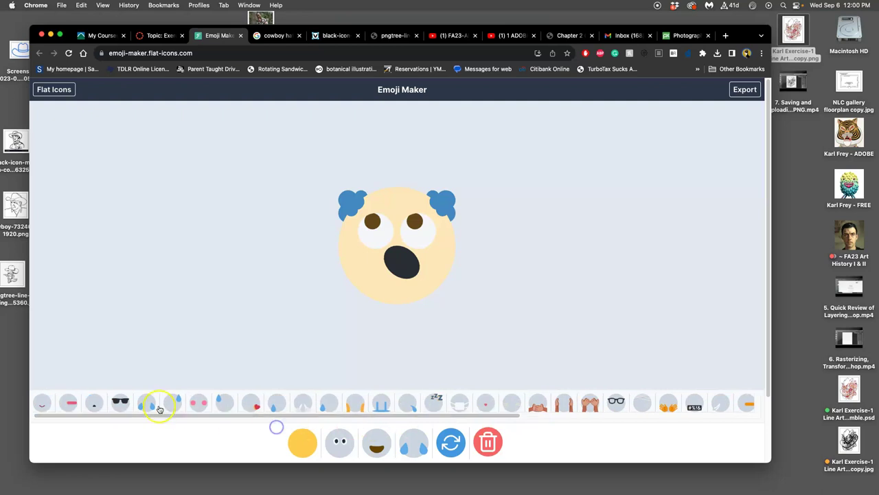
{"action": "left_click", "coordinate": [120, 403]}
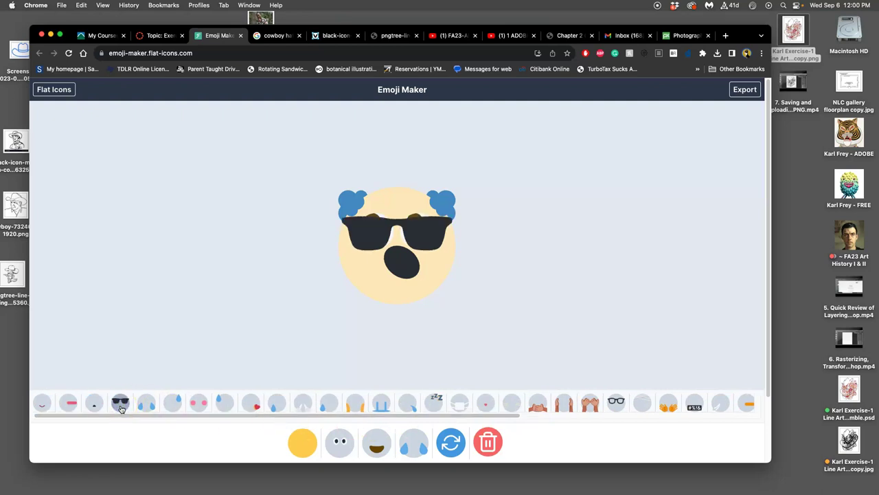
{"action": "left_click", "coordinate": [120, 405]}
{"action": "left_click", "coordinate": [616, 405]}
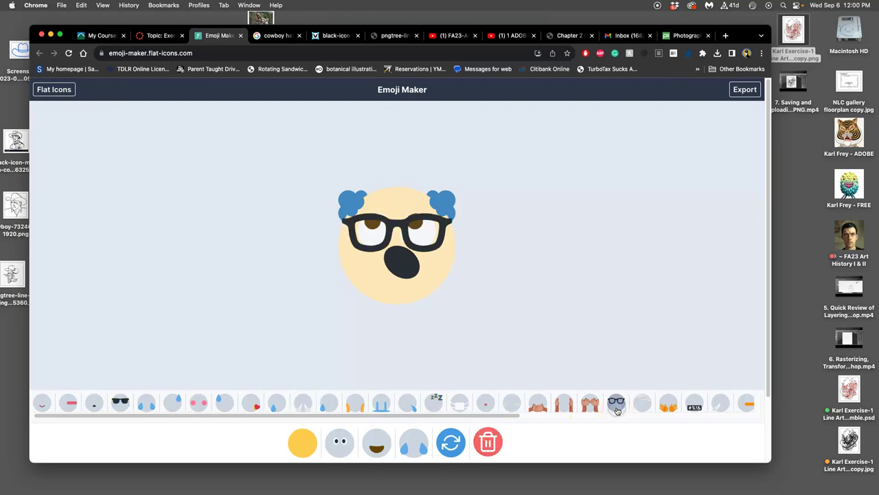
{"action": "left_click", "coordinate": [616, 405]}
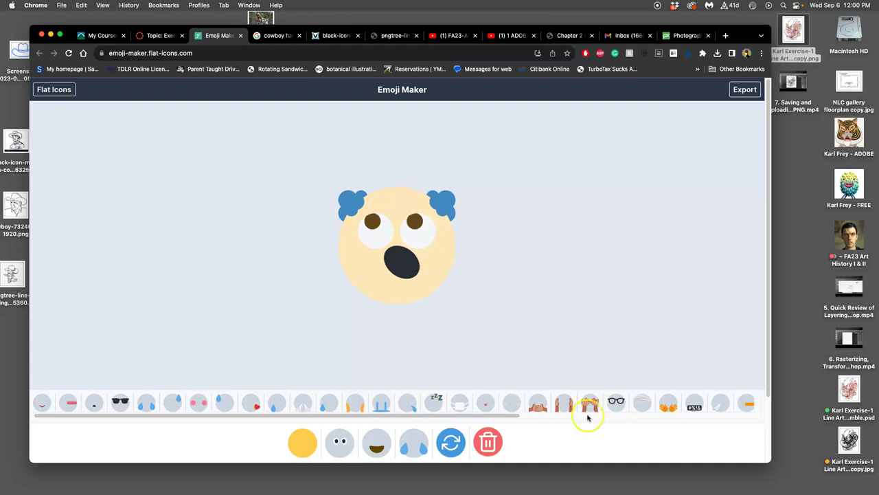
{"action": "left_click_drag", "start_coordinate": [506, 415], "coordinate": [833, 427]}
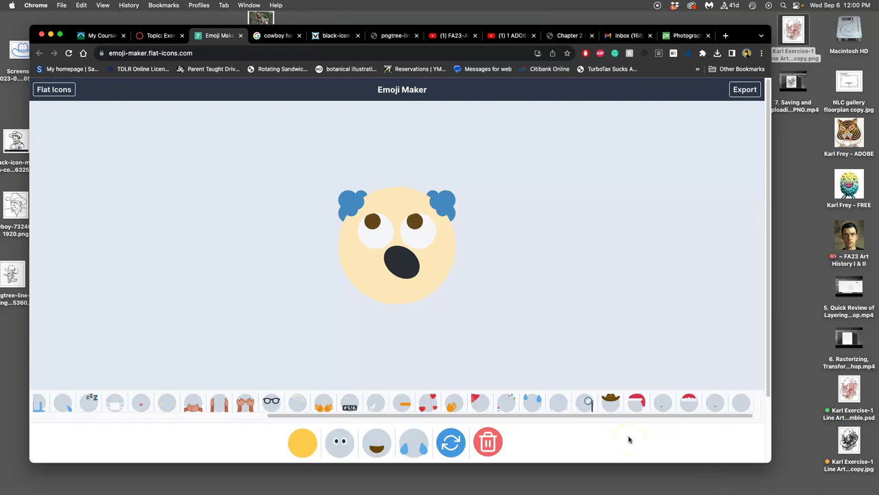
{"action": "left_click_drag", "start_coordinate": [641, 422], "coordinate": [660, 418]}
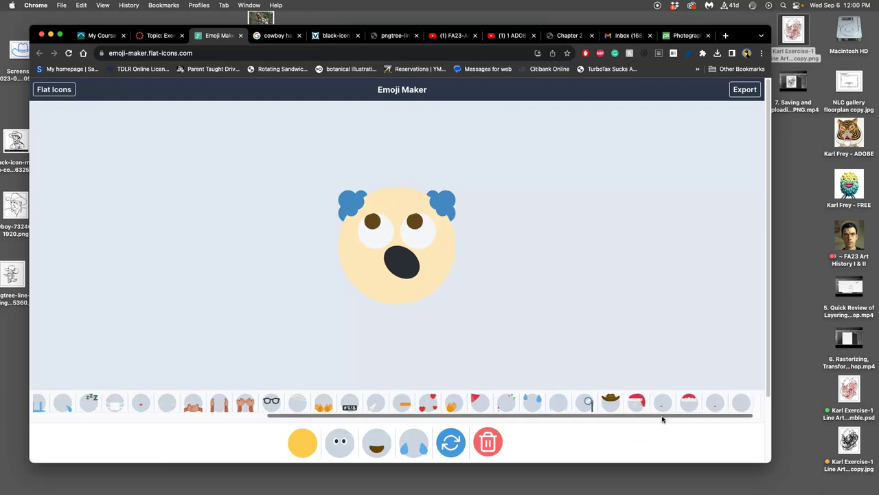
{"action": "left_click", "coordinate": [658, 431]}
{"action": "left_click_drag", "start_coordinate": [645, 424], "coordinate": [375, 426]}
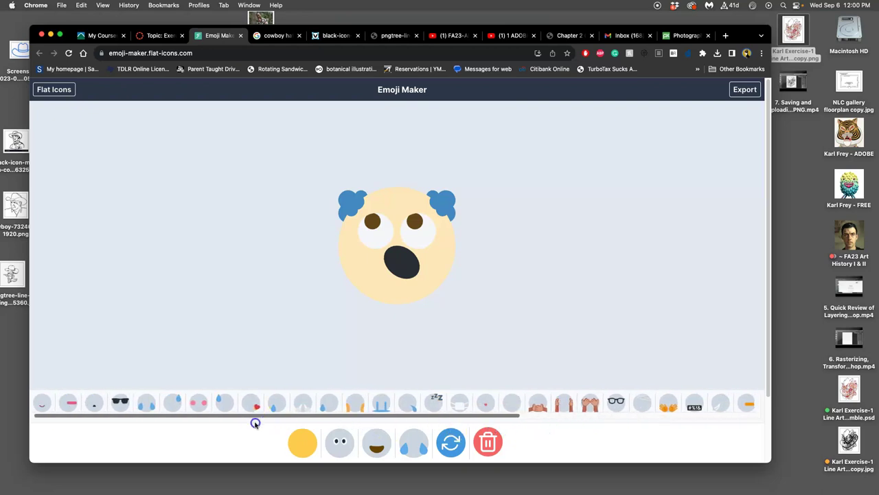
{"action": "left_click", "coordinate": [121, 406]}
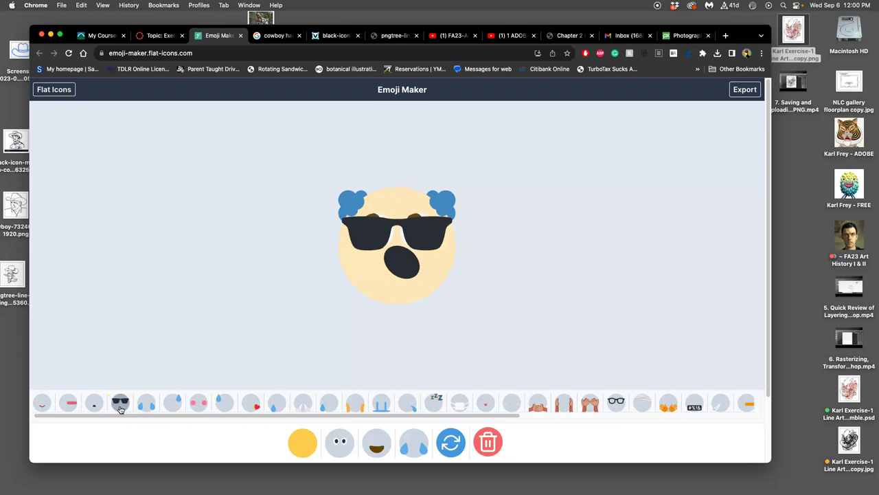
{"action": "left_click", "coordinate": [120, 405]}
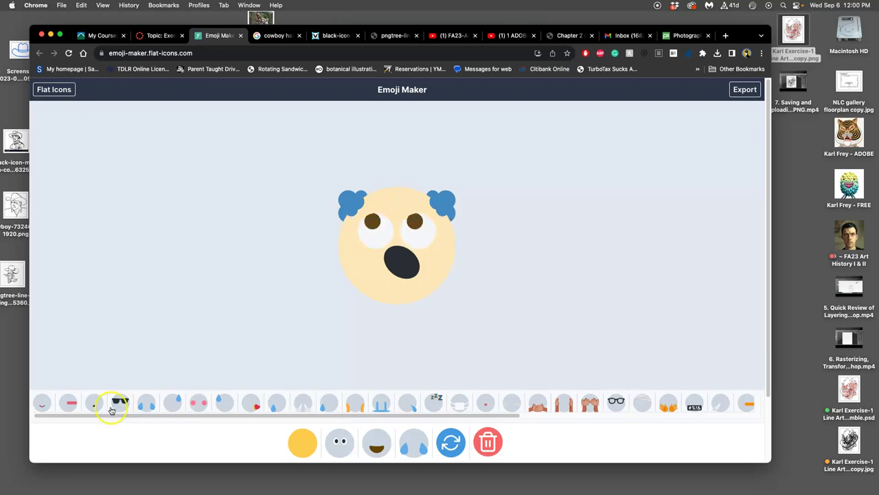
- Add pink blush cheeks and switch the base back to the yellow cowboy-hat face
{"action": "left_click", "coordinate": [196, 407]}
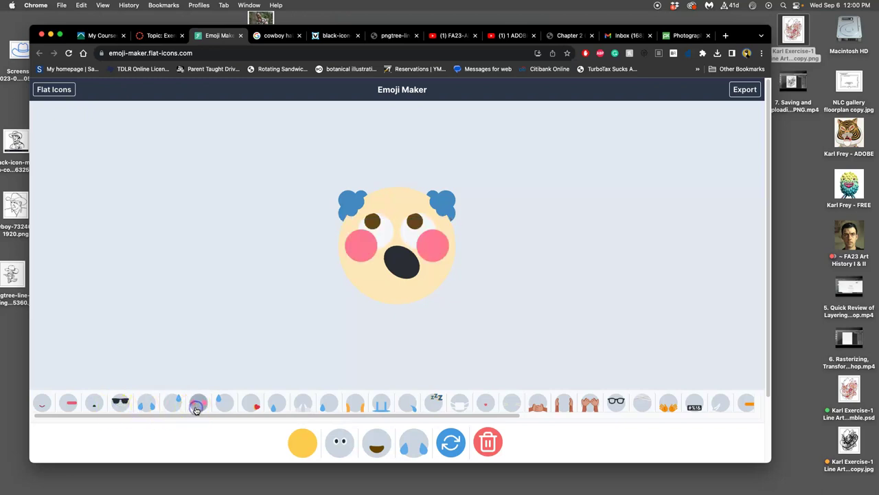
{"action": "left_click", "coordinate": [308, 445]}
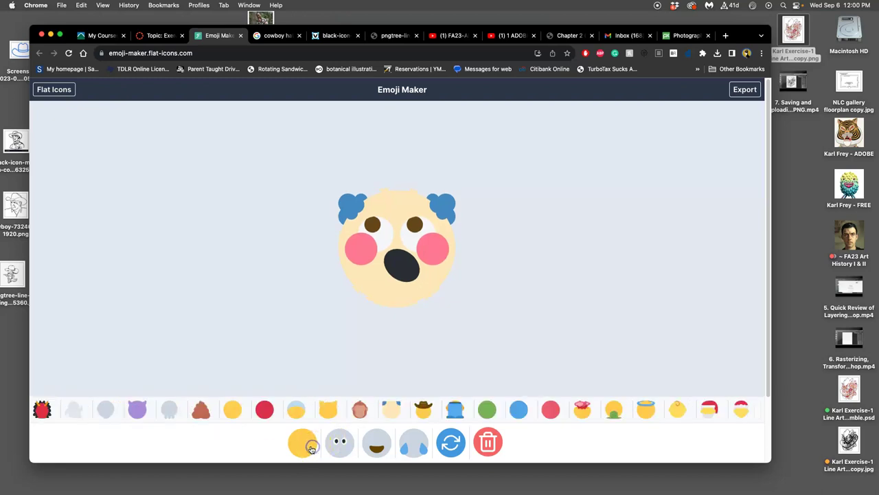
{"action": "left_click", "coordinate": [425, 413]}
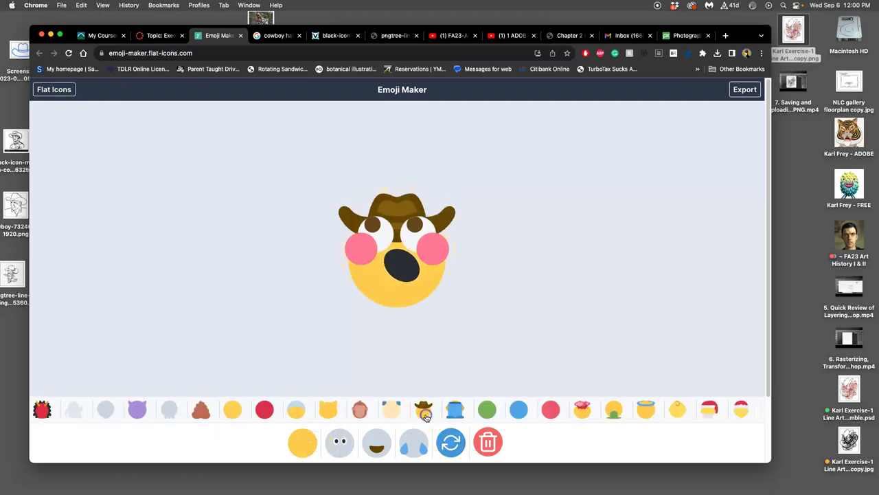
{"action": "left_click", "coordinate": [412, 449]}
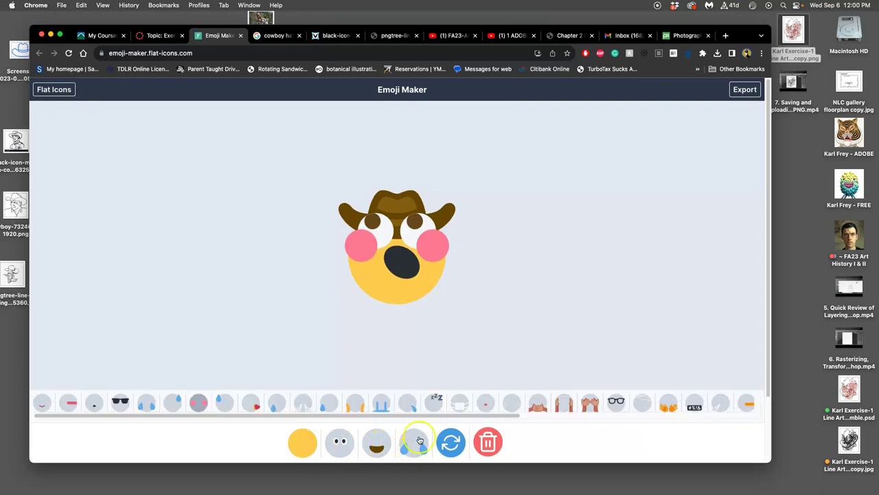
{"action": "left_click_drag", "start_coordinate": [467, 416], "coordinate": [707, 435]}
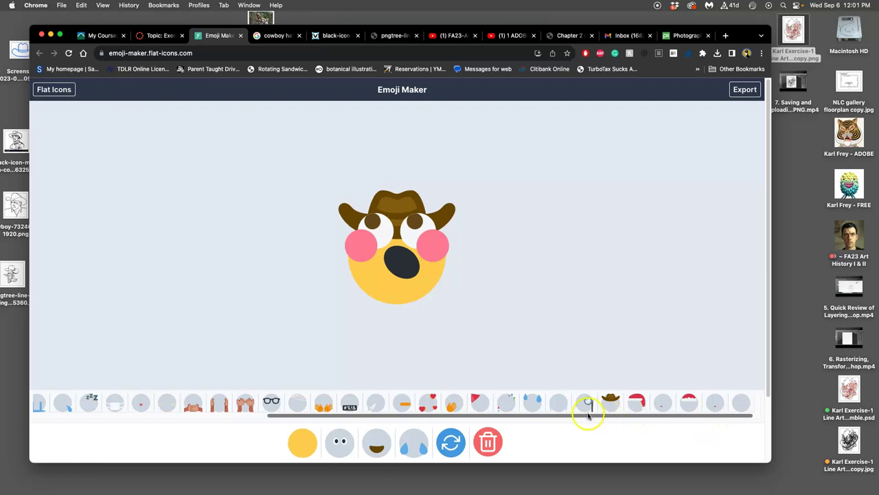
{"action": "left_click_drag", "start_coordinate": [574, 416], "coordinate": [318, 413]}
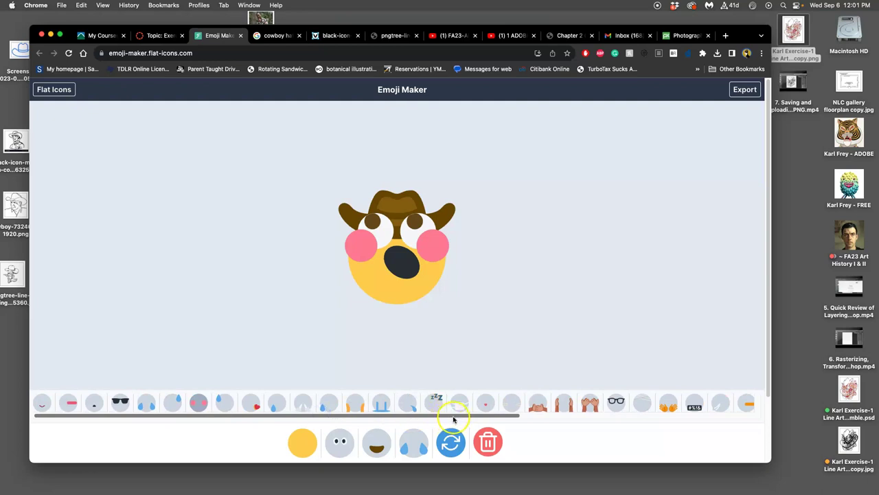
- Try hands over the mouth and a big open brown mouth, then set the dark open O mouth
{"action": "left_click", "coordinate": [302, 404]}
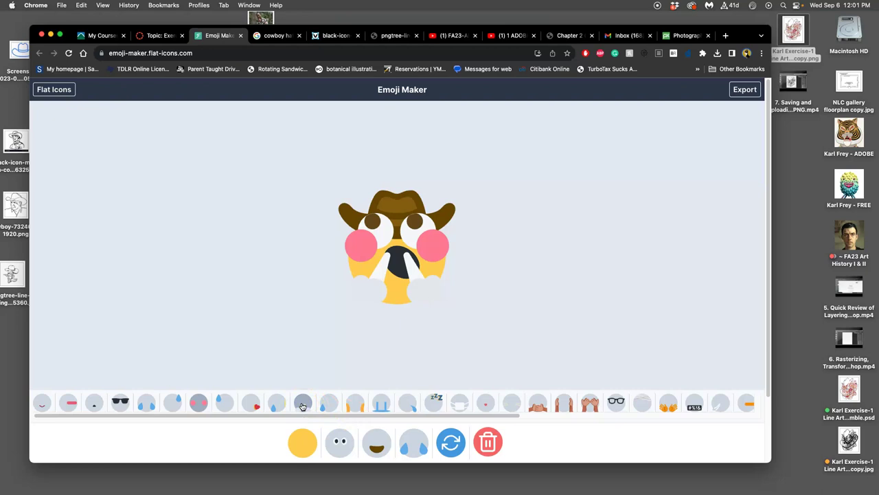
{"action": "left_click_drag", "start_coordinate": [389, 418], "coordinate": [389, 419]}
{"action": "left_click", "coordinate": [376, 440]}
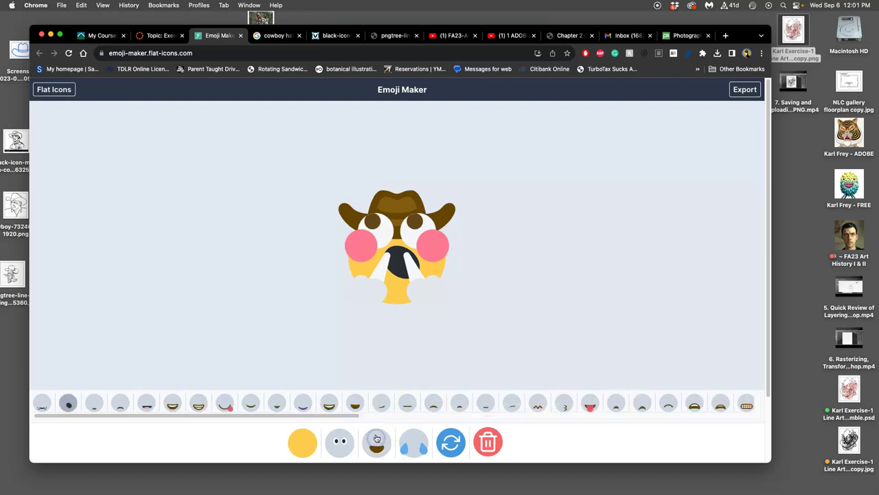
{"action": "left_click_drag", "start_coordinate": [347, 414], "coordinate": [271, 434]}
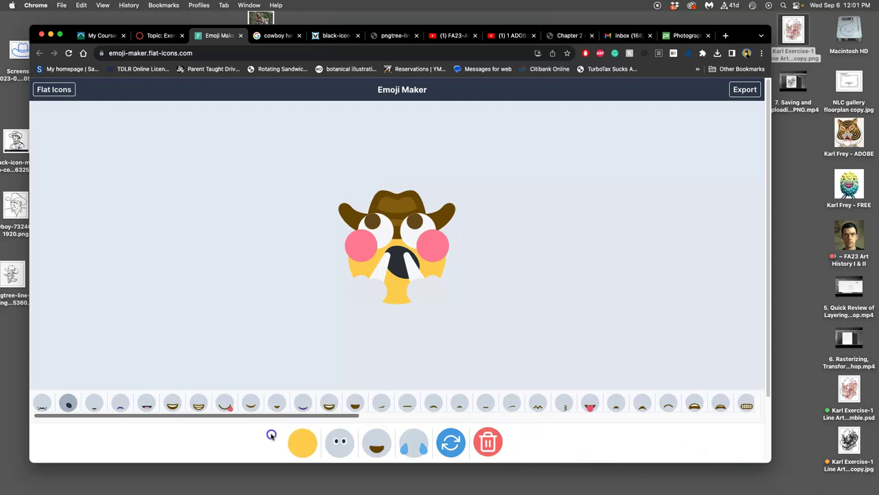
{"action": "left_click", "coordinate": [68, 406]}
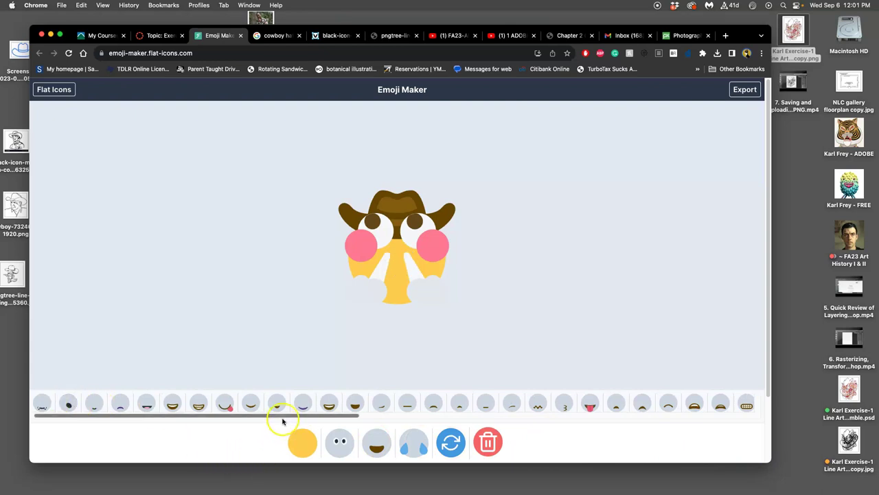
{"action": "left_click", "coordinate": [355, 405]}
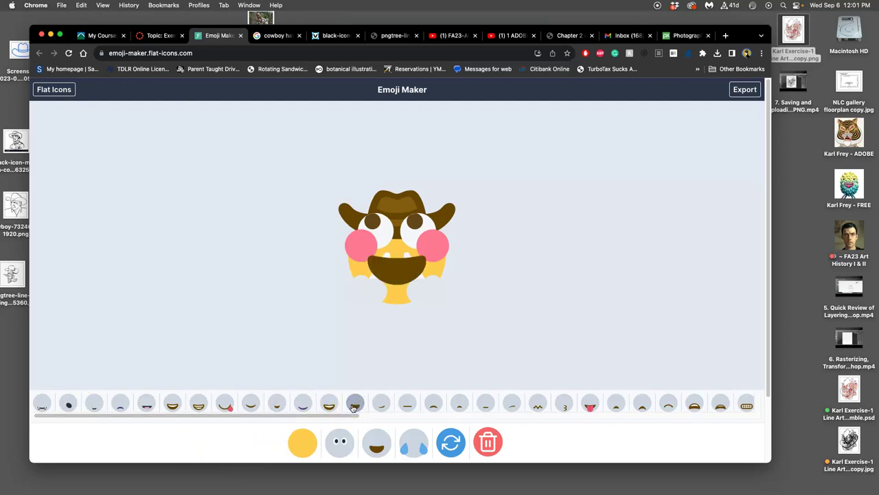
{"action": "left_click", "coordinate": [354, 405]}
{"action": "left_click_drag", "start_coordinate": [344, 415], "coordinate": [739, 444]}
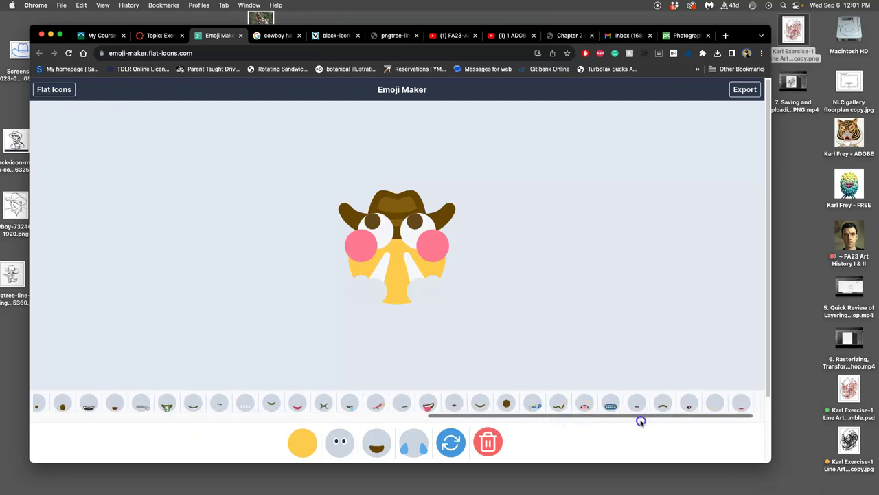
{"action": "left_click_drag", "start_coordinate": [634, 417], "coordinate": [38, 418]}
{"action": "left_click", "coordinate": [68, 404]}
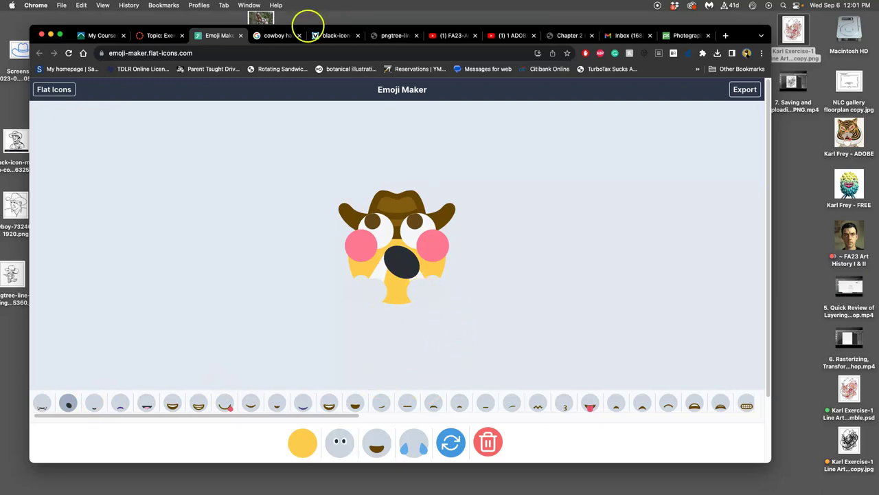
- Scroll the Canvas Exercise #2 assignment down to step 3's screengrab instructions
{"action": "left_click", "coordinate": [157, 35]}
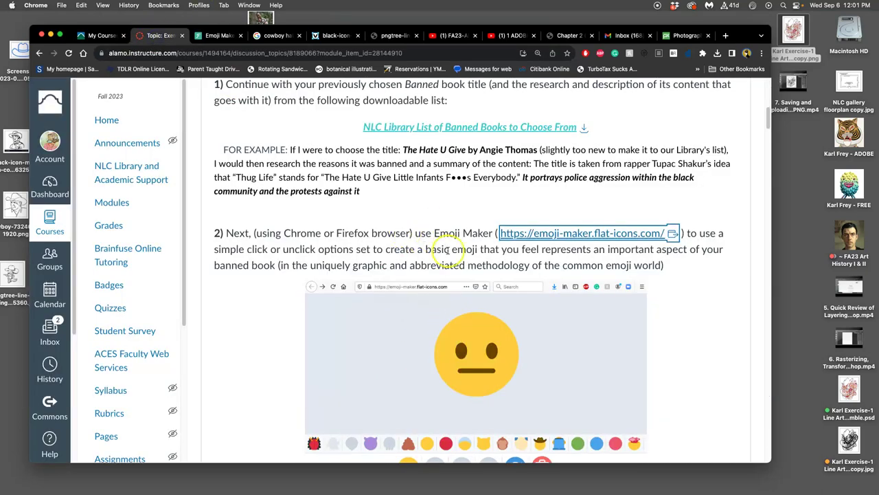
{"action": "scroll", "coordinate": [459, 253], "scroll_direction": "down", "scroll_amount": 5}
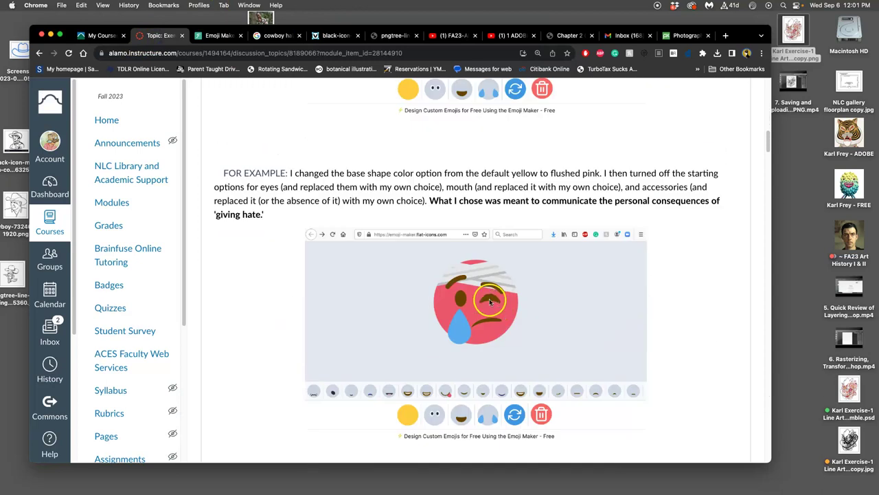
{"action": "scroll", "coordinate": [495, 343], "scroll_direction": "down", "scroll_amount": 4}
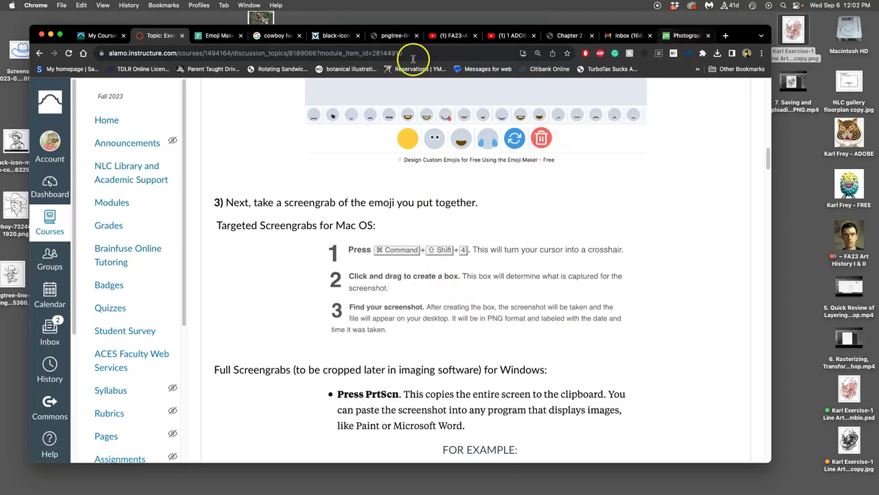
- Enlarge the cowboy emoji, screenshot the area around it, and download it as PNG and SVG
{"action": "left_click", "coordinate": [227, 35]}
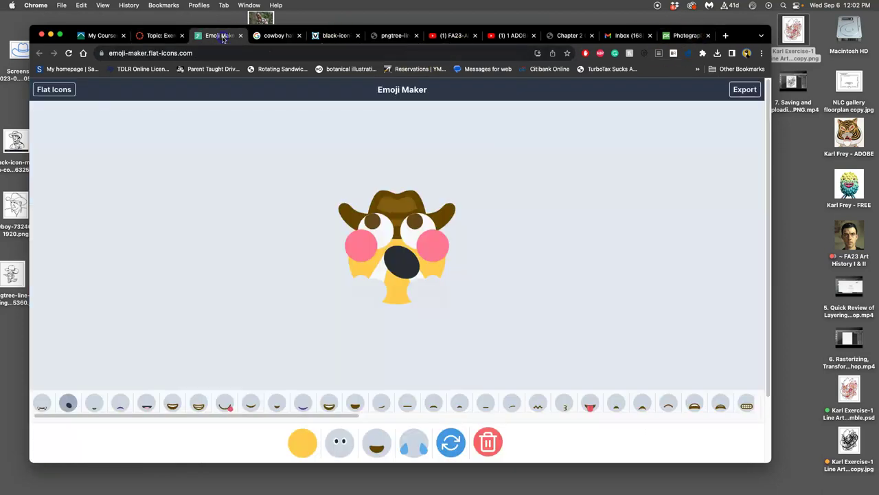
{"action": "key", "text": "super+equal"}
{"action": "key", "text": "super+equal"}
{"action": "key", "text": "super+equal"}
{"action": "key", "text": "super+equal"}
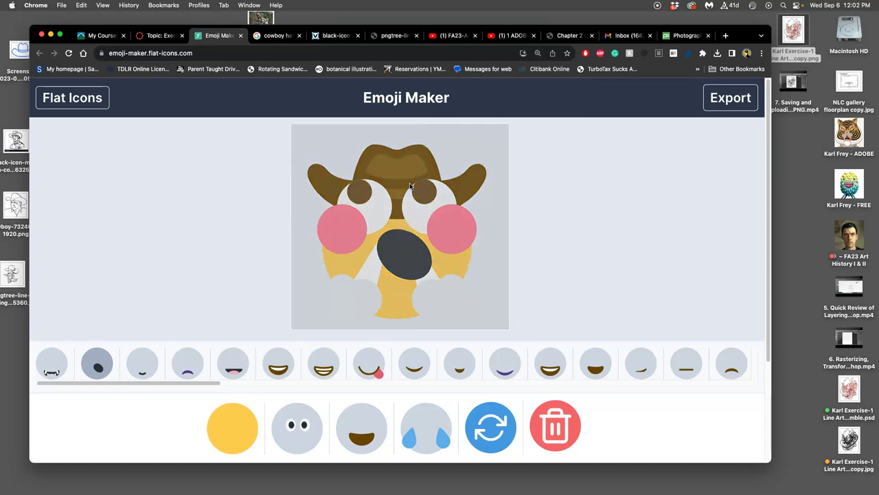
{"action": "left_click_drag", "start_coordinate": [410, 186], "coordinate": [503, 334]}
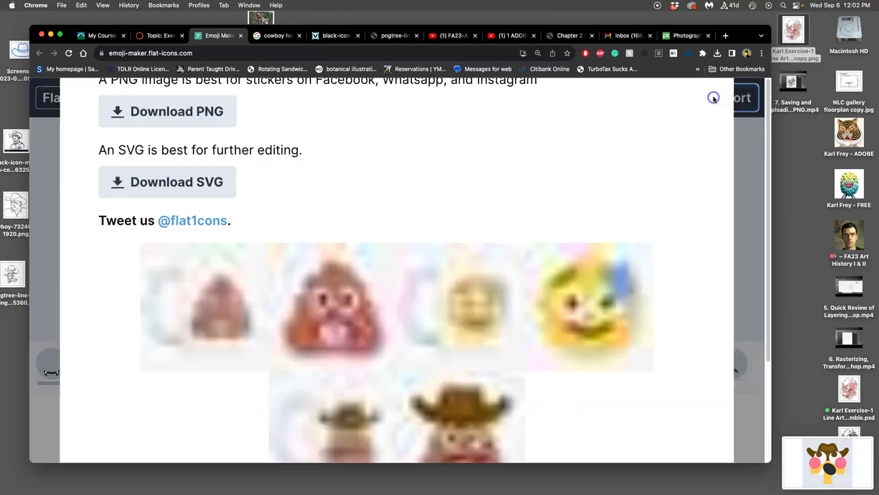
{"action": "left_click", "coordinate": [213, 118]}
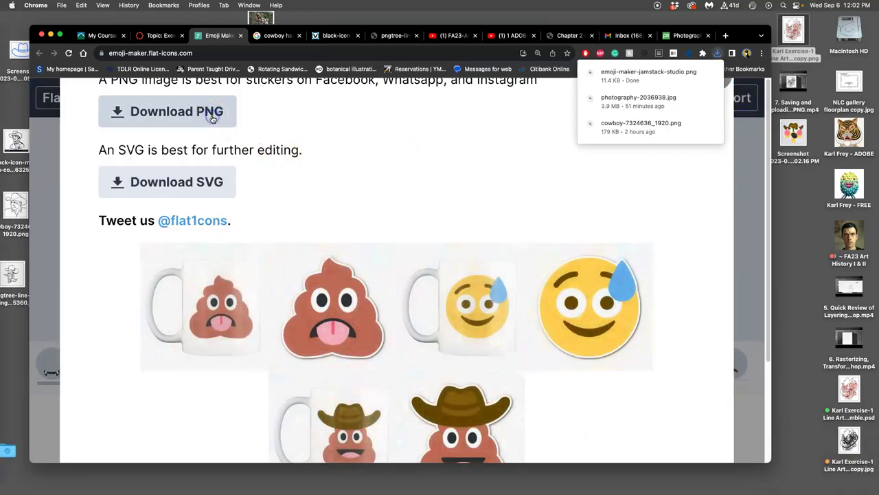
{"action": "left_click", "coordinate": [210, 182]}
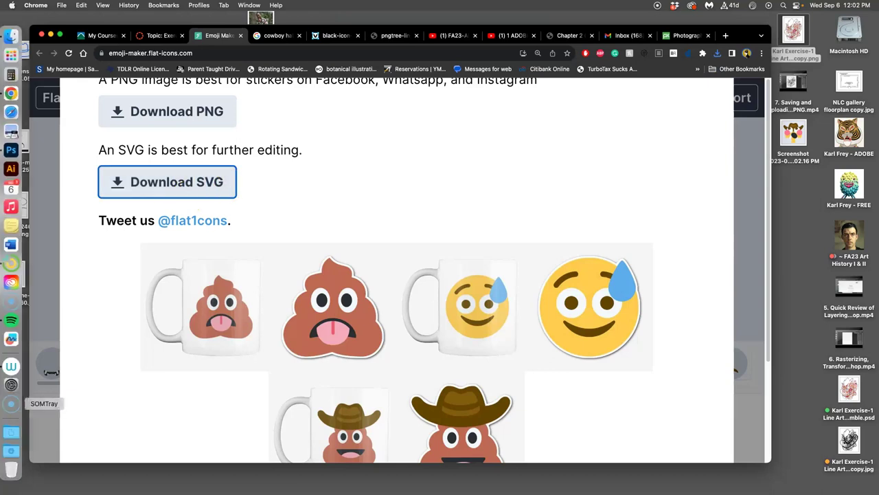
- Open emoji-maker-jamstack-studio.png from the Downloads folder in Preview
{"action": "left_click", "coordinate": [13, 450]}
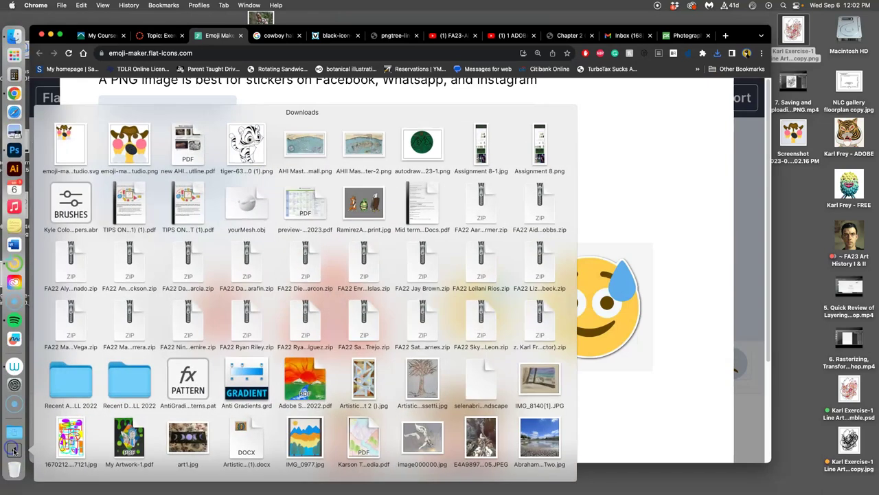
{"action": "scroll", "coordinate": [468, 396], "scroll_direction": "down", "scroll_amount": 3}
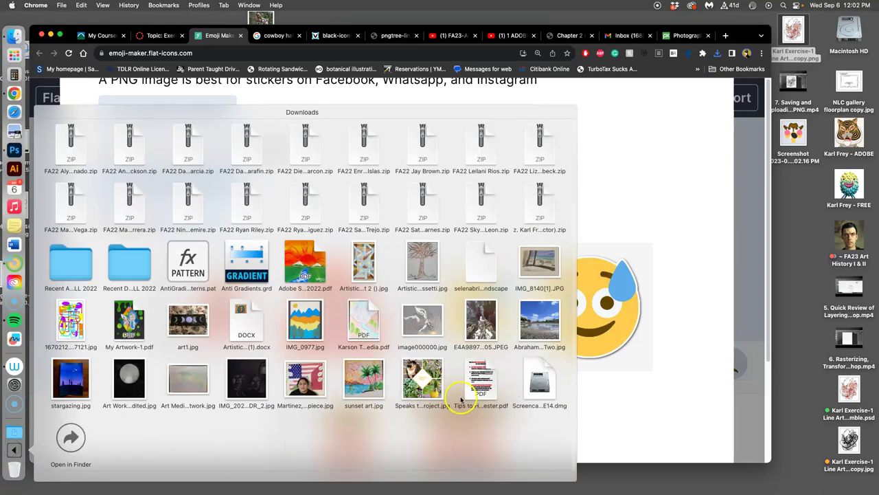
{"action": "left_click", "coordinate": [71, 441]}
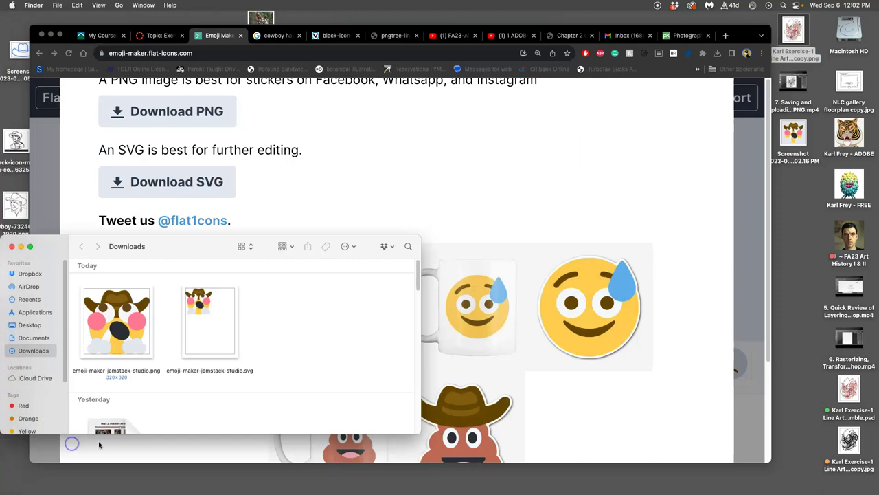
{"action": "double_click", "coordinate": [132, 316]}
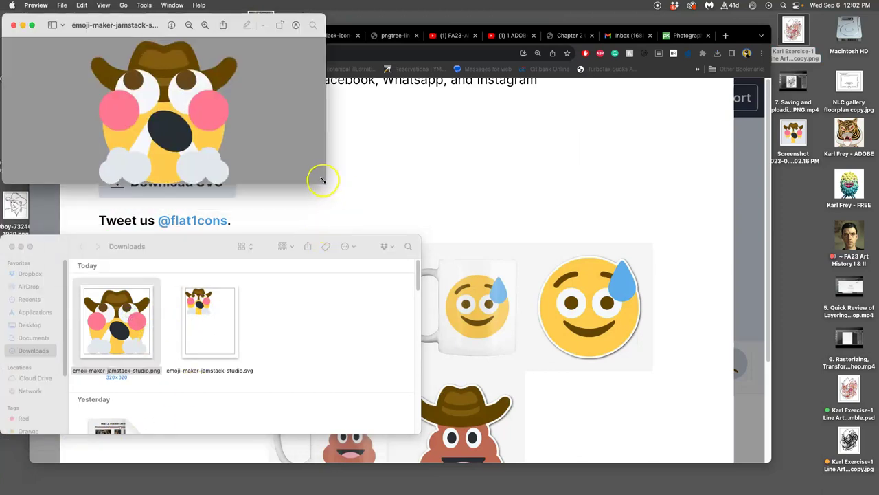
- Enlarge the Preview window and zoom in and out on the emoji image
{"action": "left_click_drag", "start_coordinate": [322, 183], "coordinate": [602, 439]}
{"action": "key", "text": "super+plus"}
{"action": "key", "text": "super+plus"}
{"action": "key", "text": "super+plus"}
{"action": "key", "text": "super+plus"}
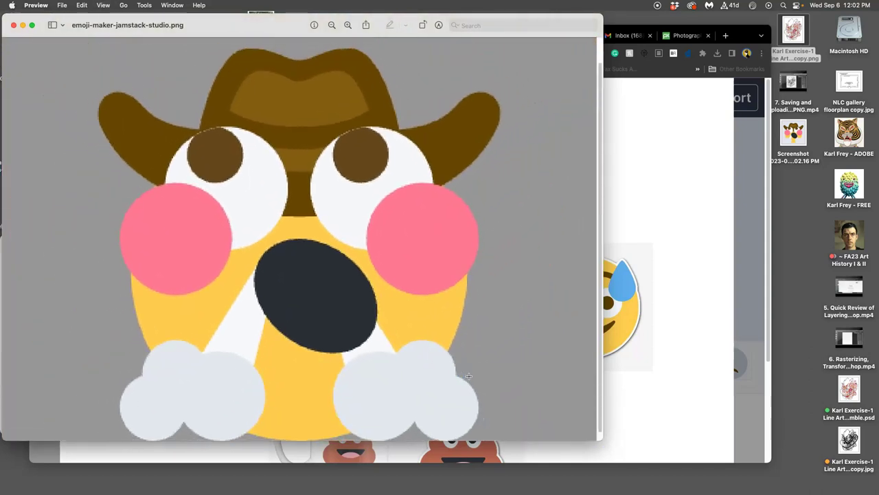
{"action": "key", "text": "super+minus"}
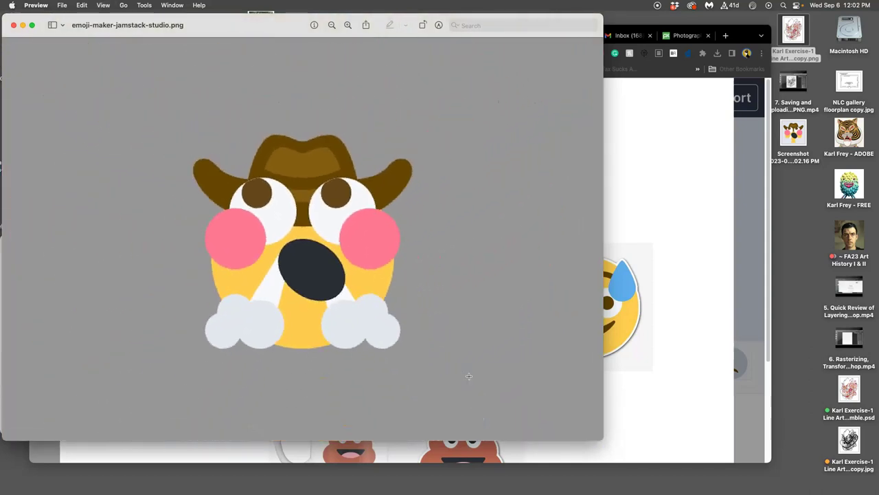
{"action": "key", "text": "super+minus"}
{"action": "key", "text": "super+minus"}
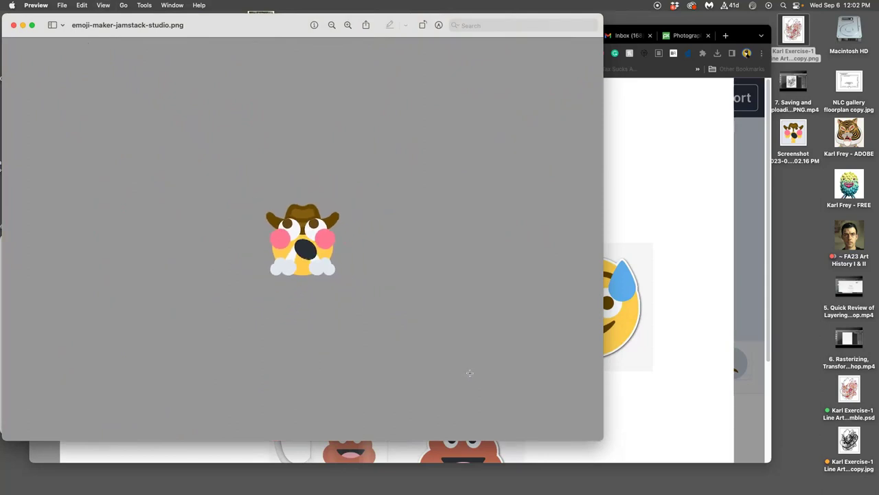
{"action": "key", "text": "super+plus"}
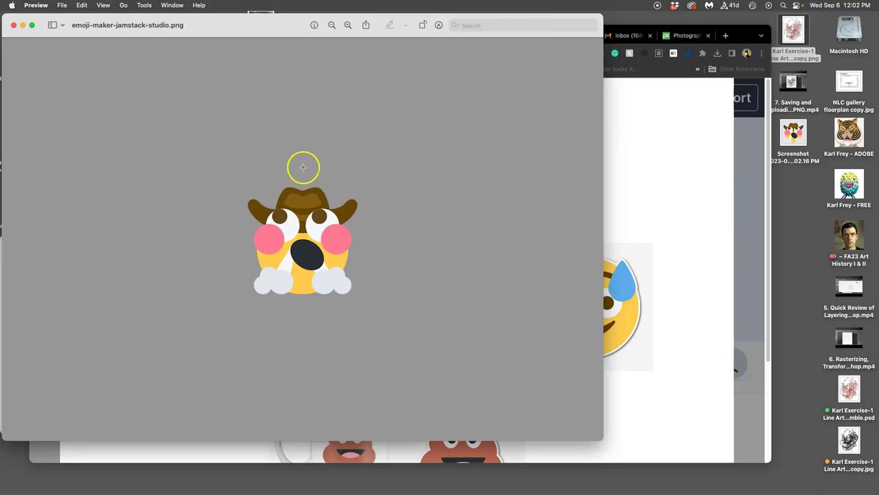
- Close Preview and open emoji-maker-jamstack-studio.svg with Adobe Illustrator 2023
{"action": "left_click", "coordinate": [15, 25]}
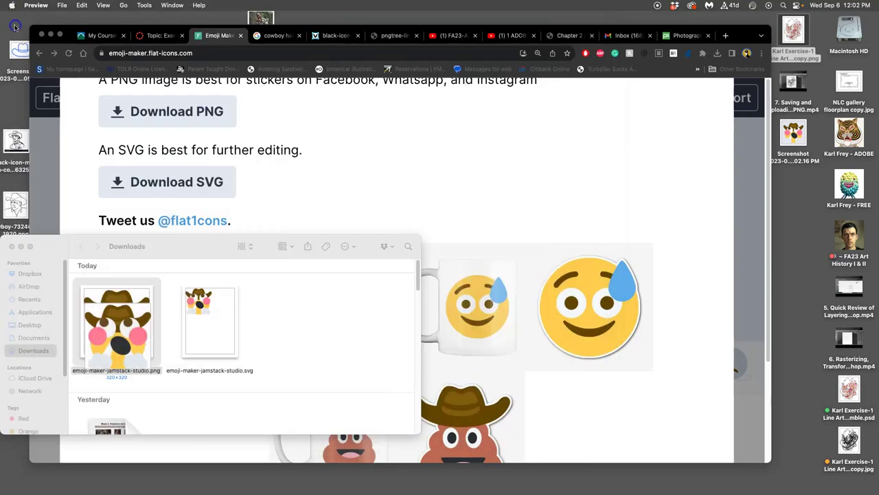
{"action": "right_click", "coordinate": [215, 320]}
{"action": "mouse_move", "coordinate": [329, 290]}
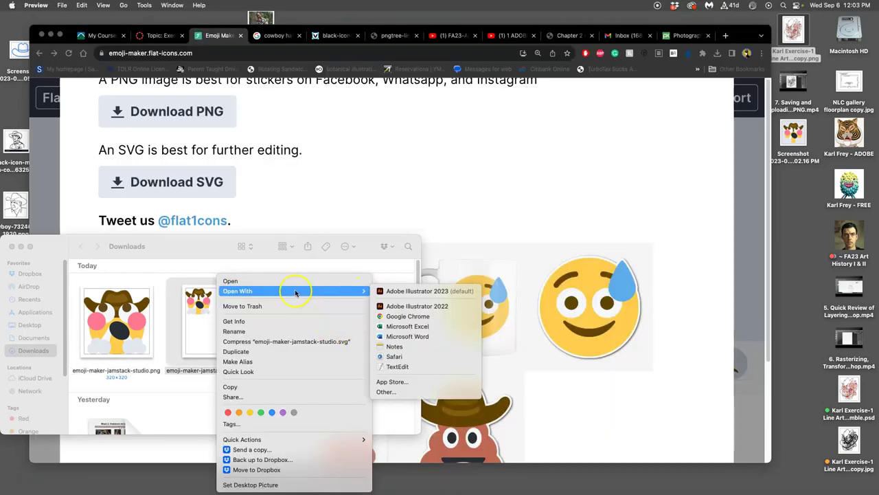
{"action": "left_click", "coordinate": [420, 292]}
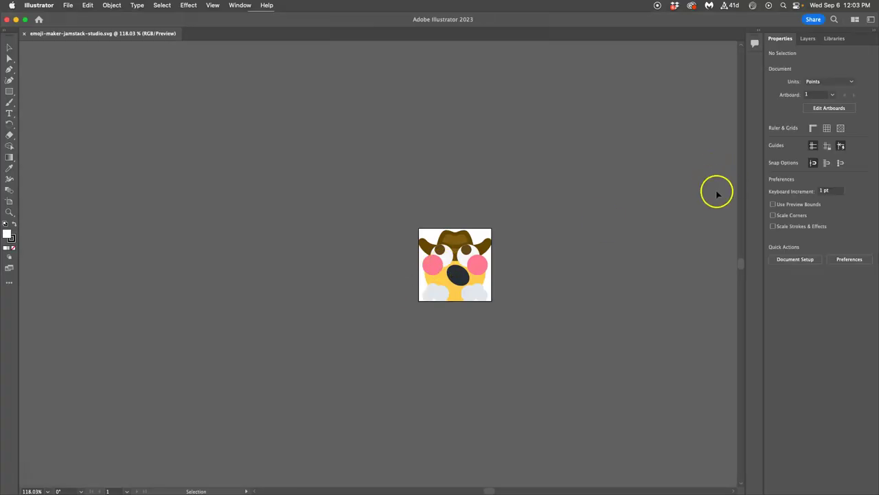
- Hide the mouth, hands and pink cheek paths in Layer 1, leaving face and hat
{"action": "left_click", "coordinate": [810, 40]}
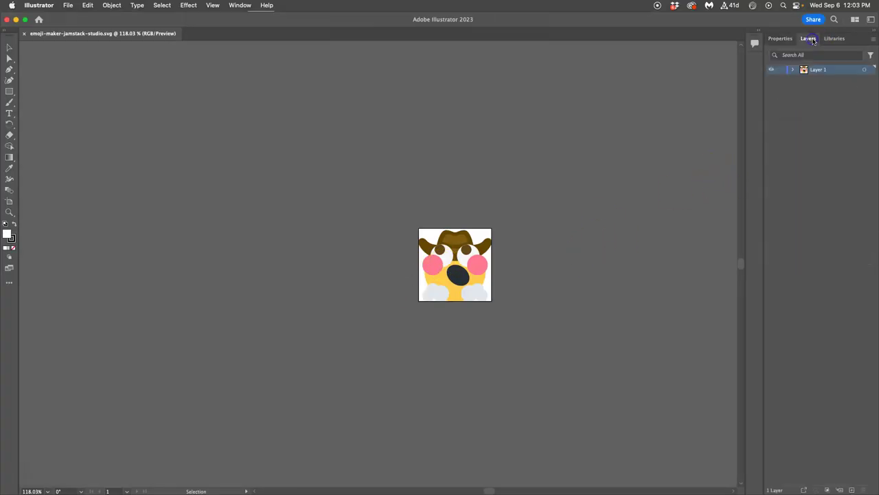
{"action": "left_click", "coordinate": [794, 71]}
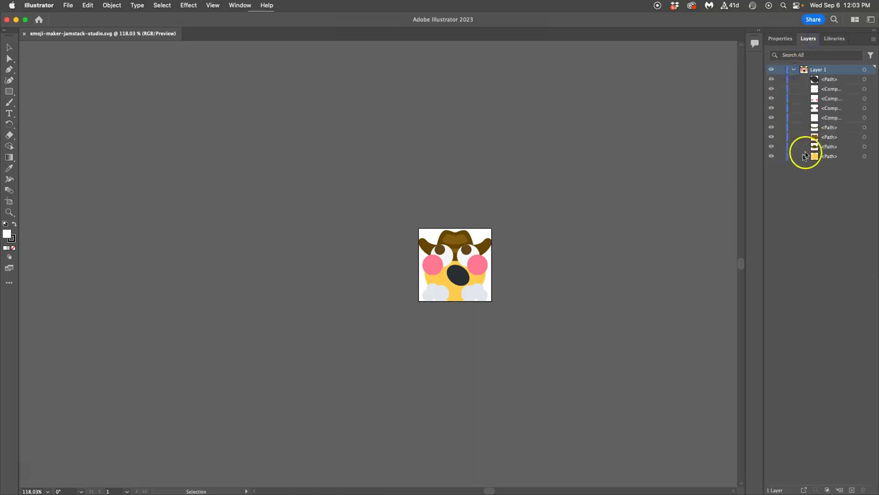
{"action": "left_click", "coordinate": [770, 80]}
{"action": "left_click_drag", "start_coordinate": [771, 90], "coordinate": [770, 150]}
- Zoom in and pan across the edge of the yellow face circle
{"action": "key", "text": "super+equal"}
{"action": "key", "text": "super+equal"}
{"action": "key", "text": "super+equal"}
{"action": "key", "text": "super+equal"}
{"action": "key", "text": "super+equal"}
{"action": "key", "text": "super+equal"}
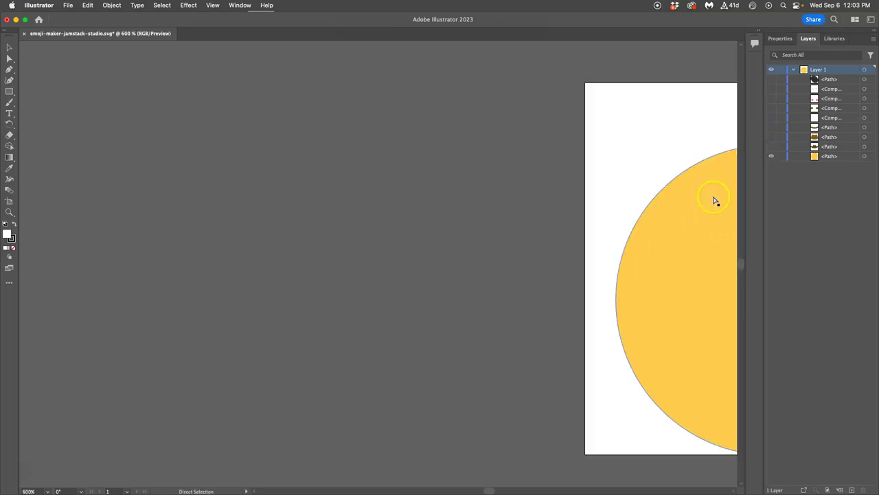
{"action": "left_click_drag", "start_coordinate": [709, 199], "coordinate": [382, 165]}
{"action": "left_click_drag", "start_coordinate": [204, 181], "coordinate": [284, 180]}
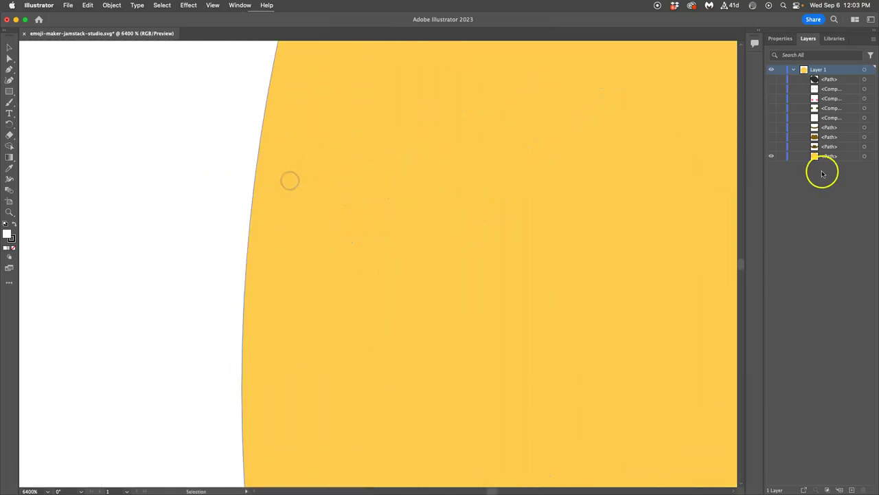
{"action": "scroll", "coordinate": [520, 147], "scroll_direction": "up", "scroll_amount": 10}
{"action": "scroll", "coordinate": [520, 147], "scroll_direction": "right", "scroll_amount": 5}
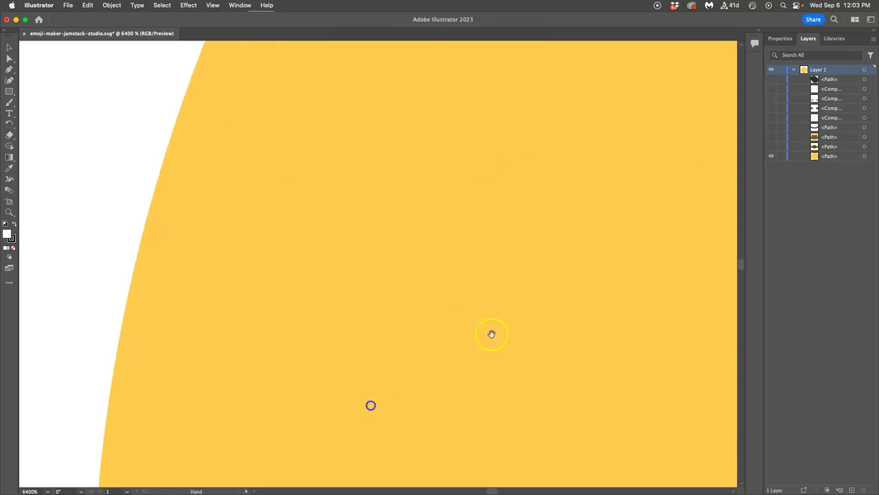
{"action": "scroll", "coordinate": [531, 260], "scroll_direction": "down", "scroll_amount": 10}
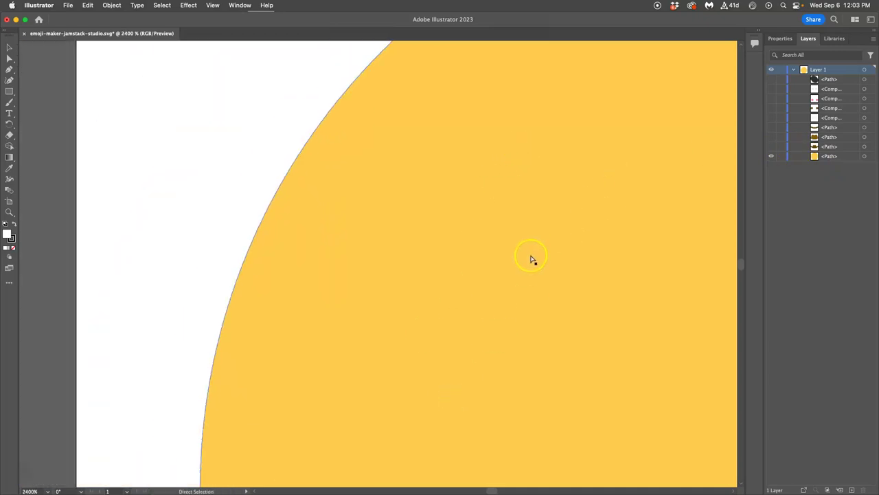
- Make the cowboy hat, inner crown and dark band paths visible in Layers
{"action": "left_click", "coordinate": [774, 151]}
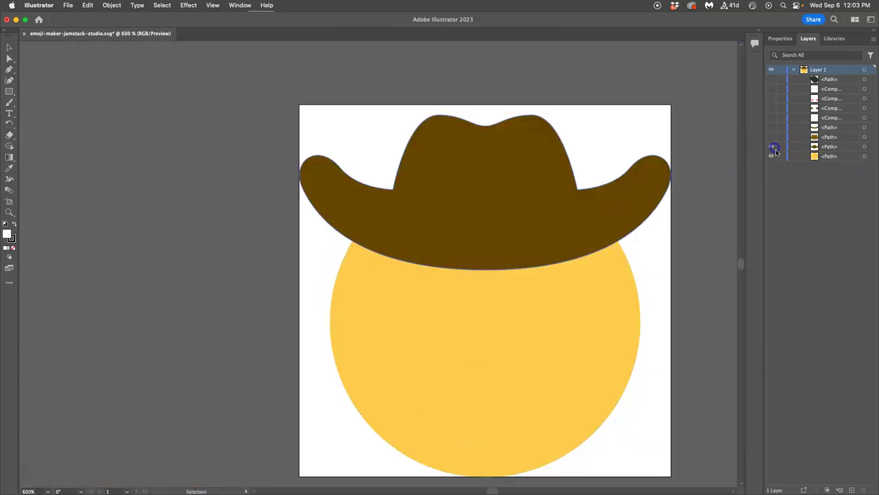
{"action": "left_click", "coordinate": [771, 137]}
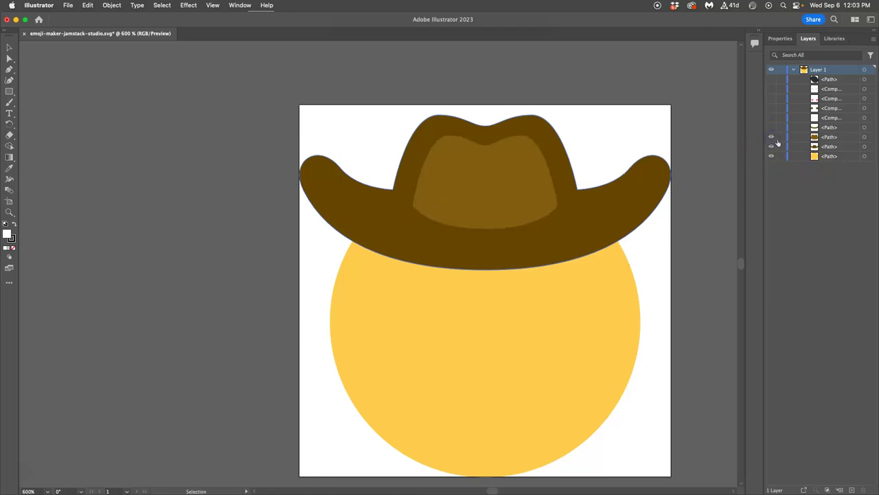
{"action": "left_click", "coordinate": [772, 128]}
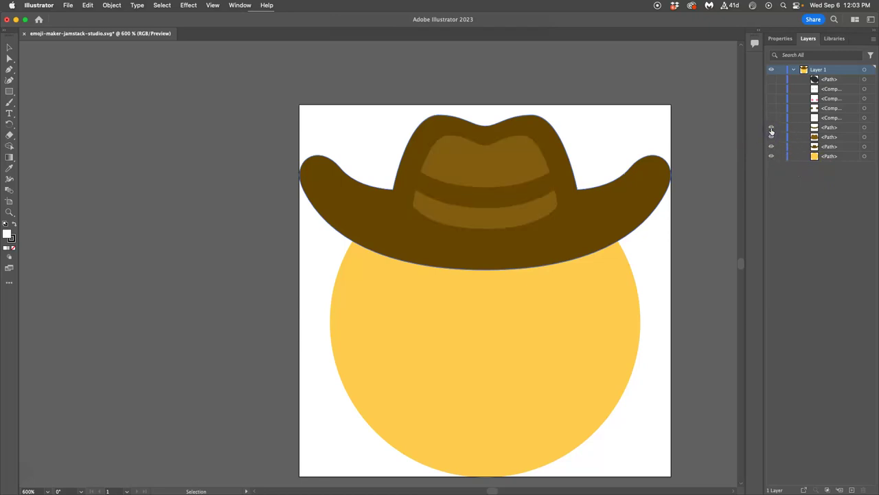
{"action": "left_click", "coordinate": [828, 147]}
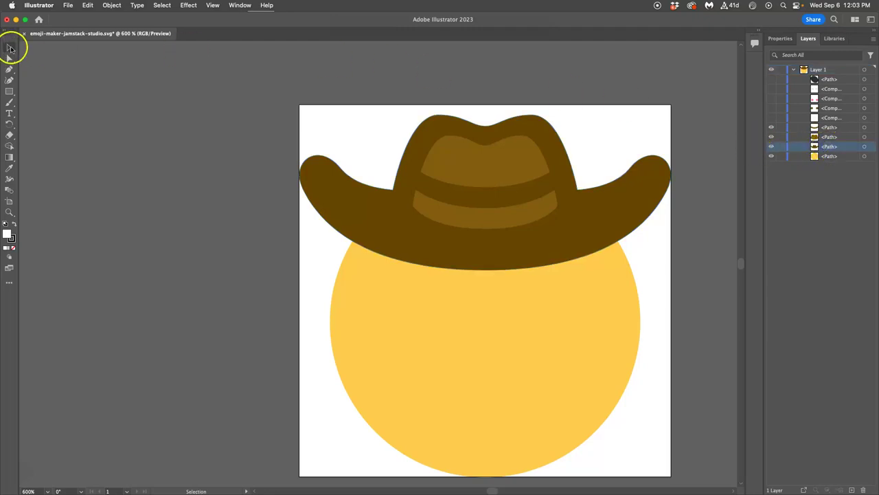
- Narrow the cowboy hat by dragging its left side inward, cancel the Move dialog, and deselect
{"action": "left_click", "coordinate": [372, 199]}
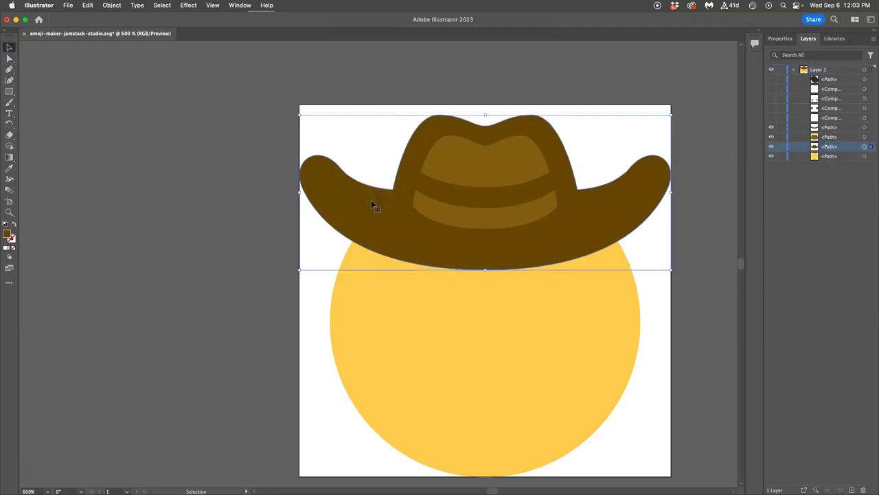
{"action": "left_click_drag", "start_coordinate": [299, 191], "coordinate": [323, 186]}
{"action": "key", "text": "Return"}
{"action": "left_click", "coordinate": [451, 328]}
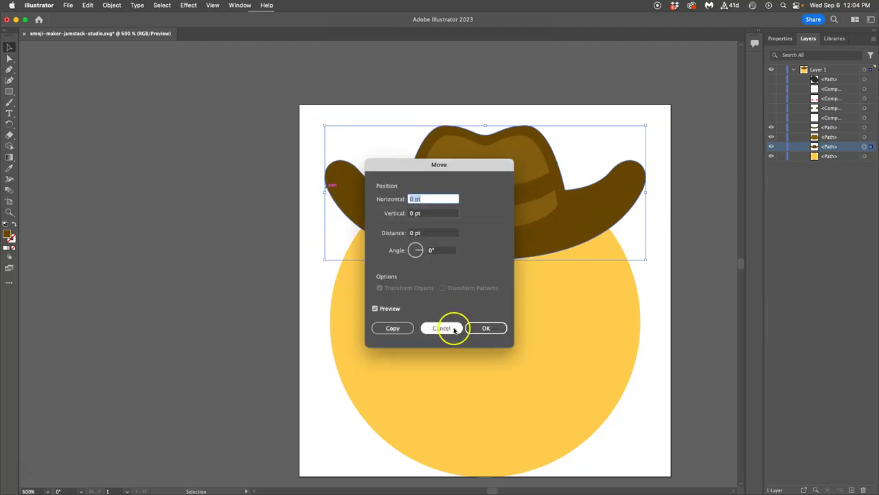
{"action": "left_click", "coordinate": [305, 299]}
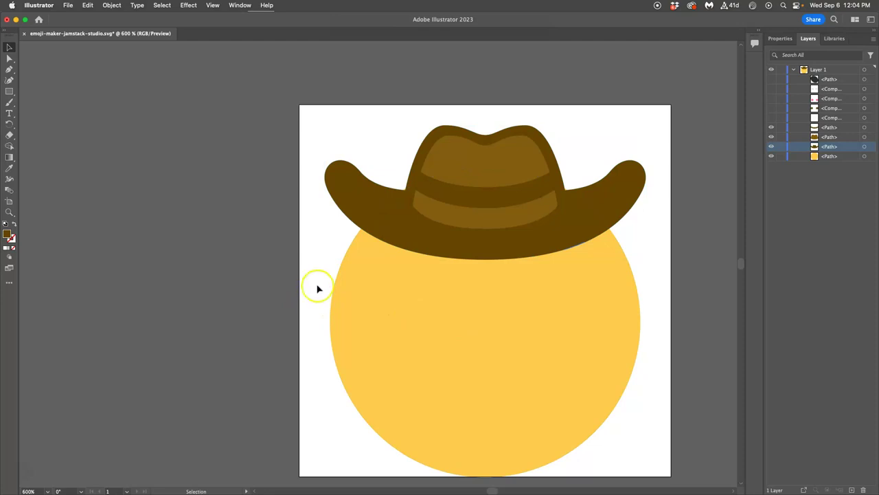
- Close the SVG document without saving, close Illustrator, and bring Downloads forward
{"action": "left_click", "coordinate": [25, 34]}
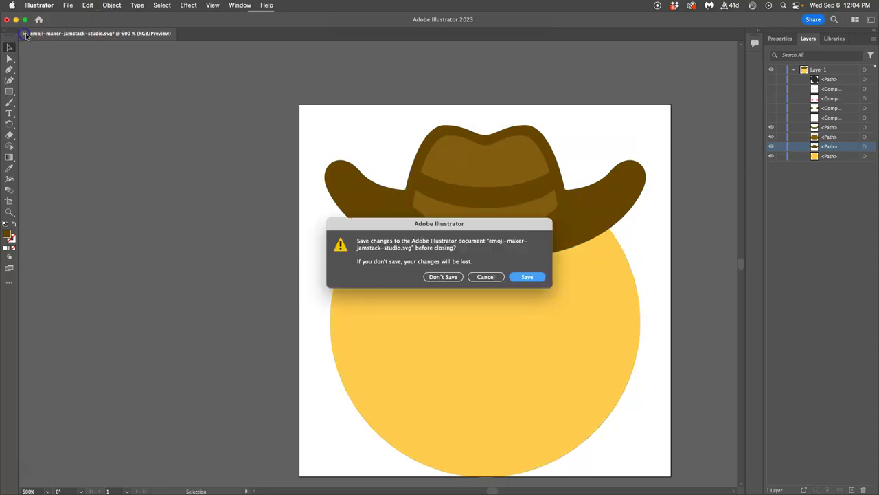
{"action": "left_click", "coordinate": [447, 276]}
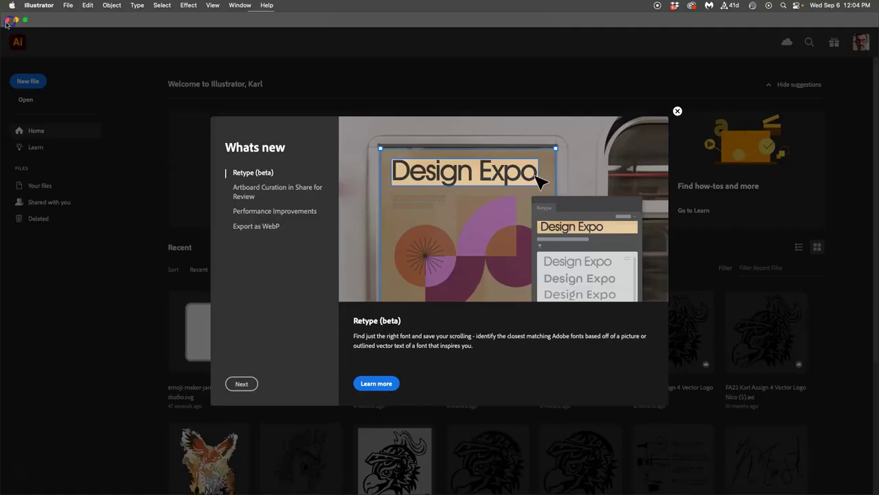
{"action": "left_click", "coordinate": [6, 20]}
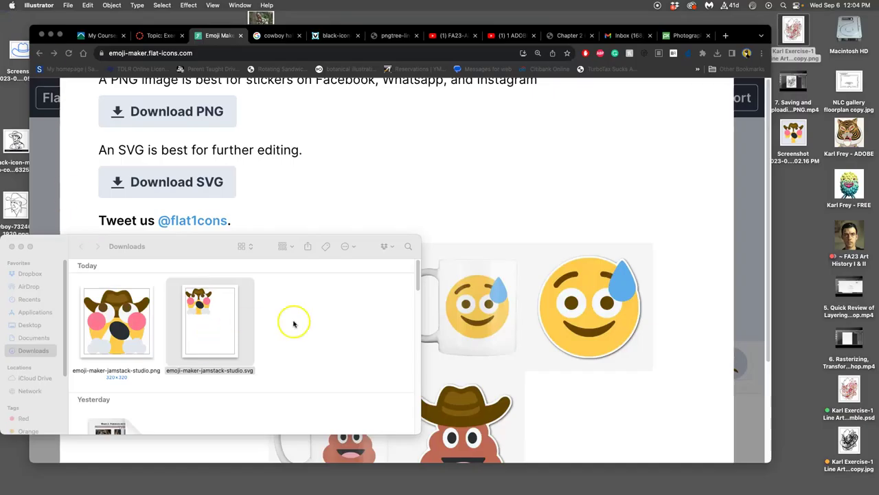
{"action": "left_click", "coordinate": [316, 318]}
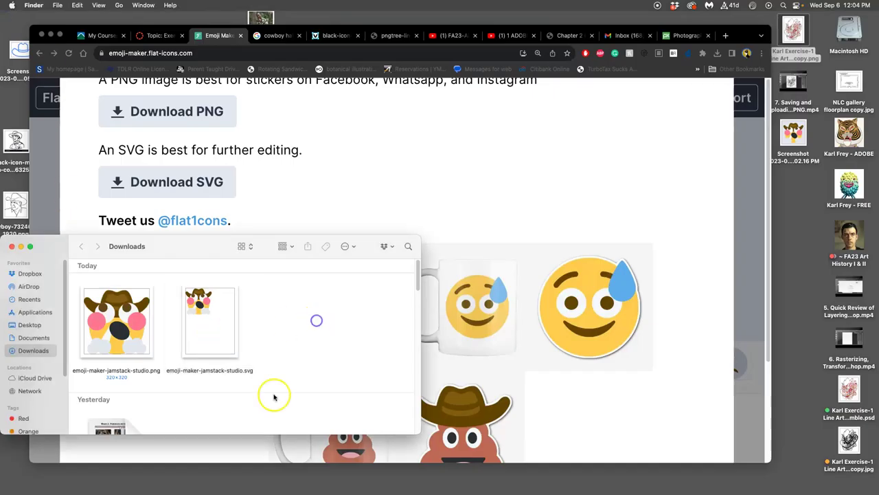
- Open the emoji PNG and desktop screenshot in Preview and arrange them side by side
{"action": "left_click", "coordinate": [138, 330]}
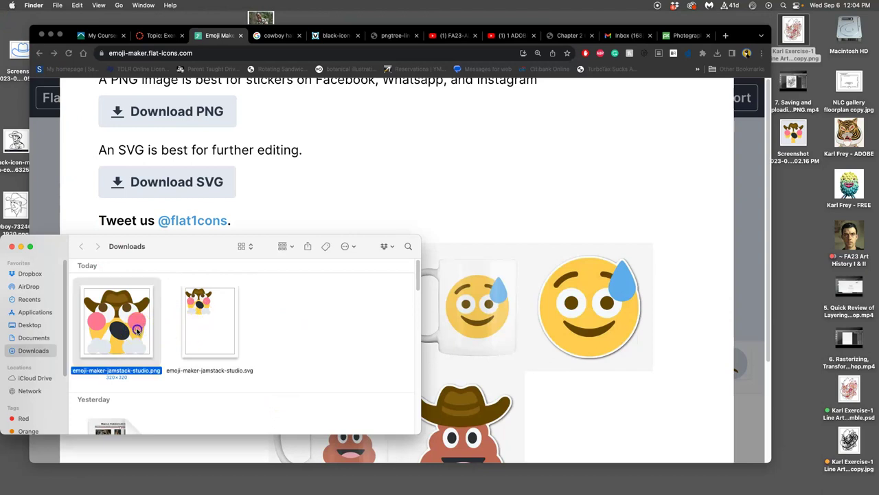
{"action": "double_click", "coordinate": [138, 331]}
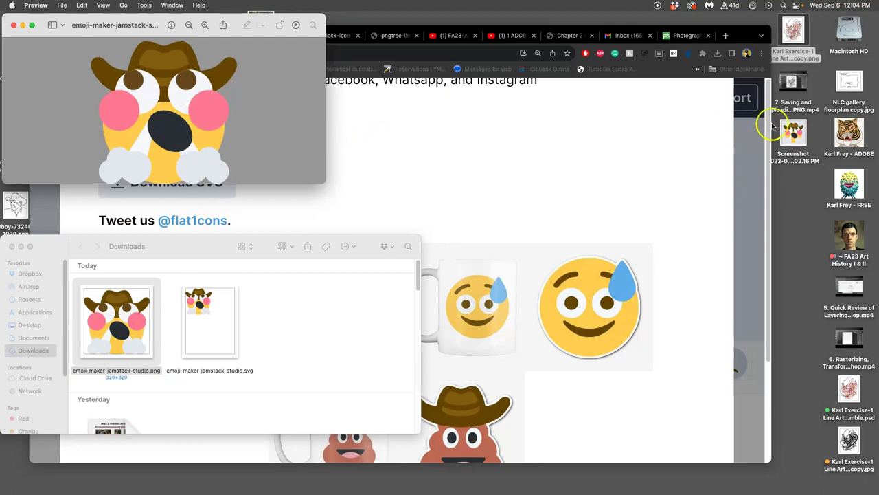
{"action": "double_click", "coordinate": [792, 134]}
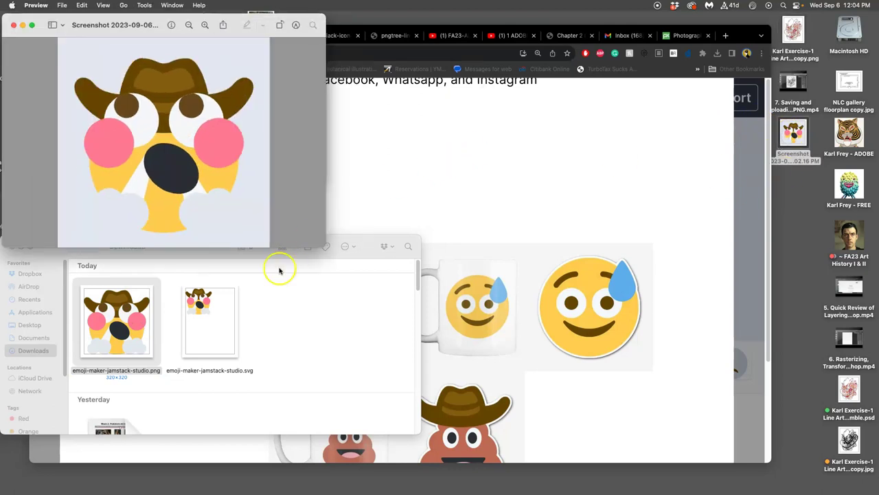
{"action": "left_click_drag", "start_coordinate": [316, 248], "coordinate": [372, 364]}
{"action": "left_click_drag", "start_coordinate": [199, 22], "coordinate": [638, 93]}
{"action": "left_click", "coordinate": [231, 121]}
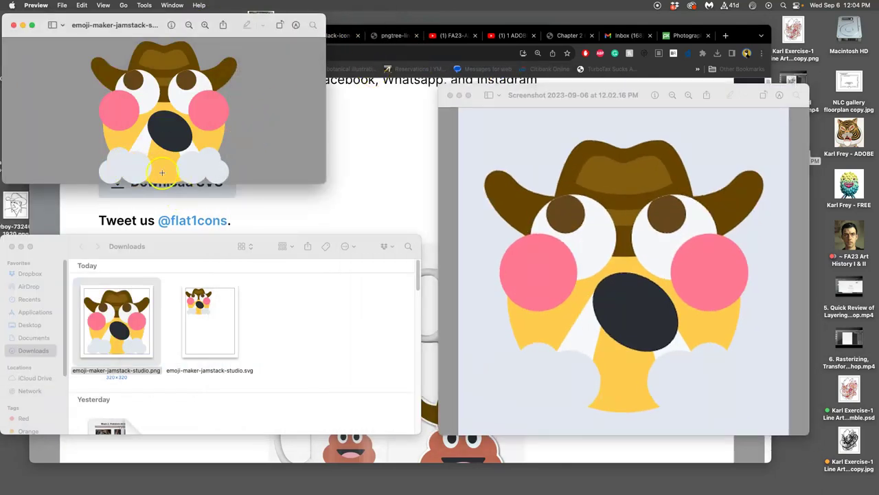
- Close both Preview windows and the Downloads folder, then reveal the desktop
{"action": "left_click", "coordinate": [14, 25]}
{"action": "left_click", "coordinate": [11, 247]}
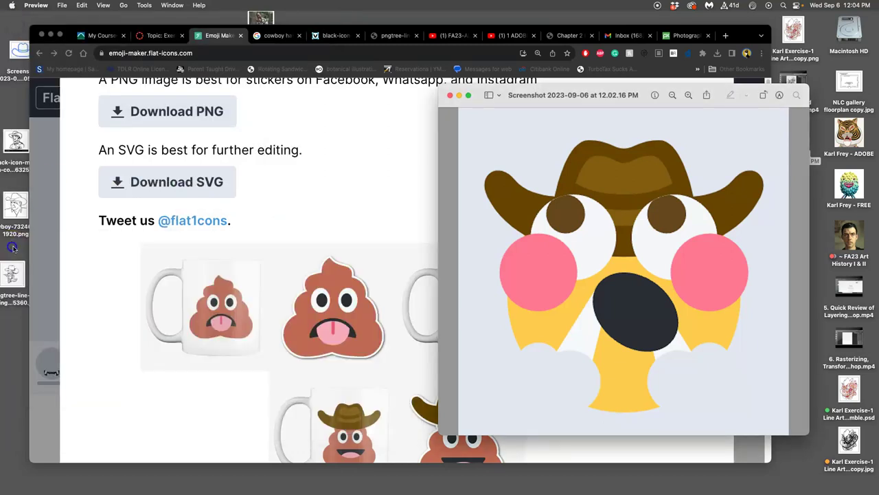
{"action": "left_click", "coordinate": [450, 97]}
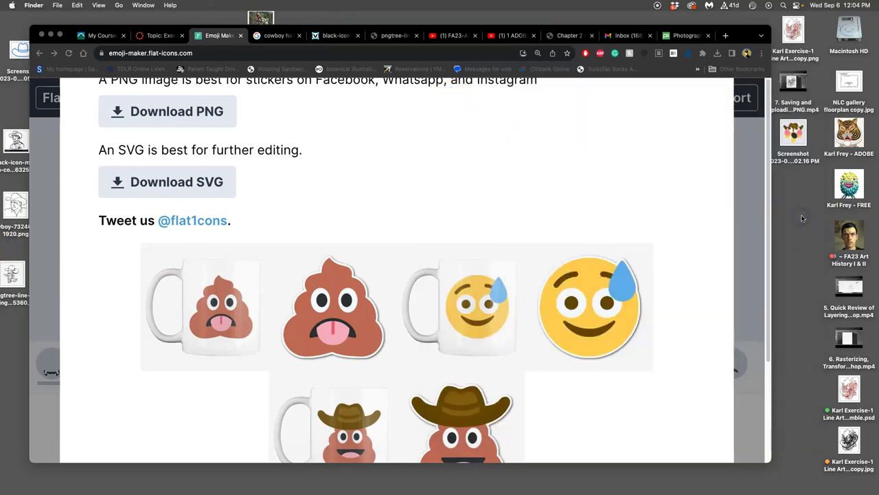
{"action": "key", "text": "F11"}
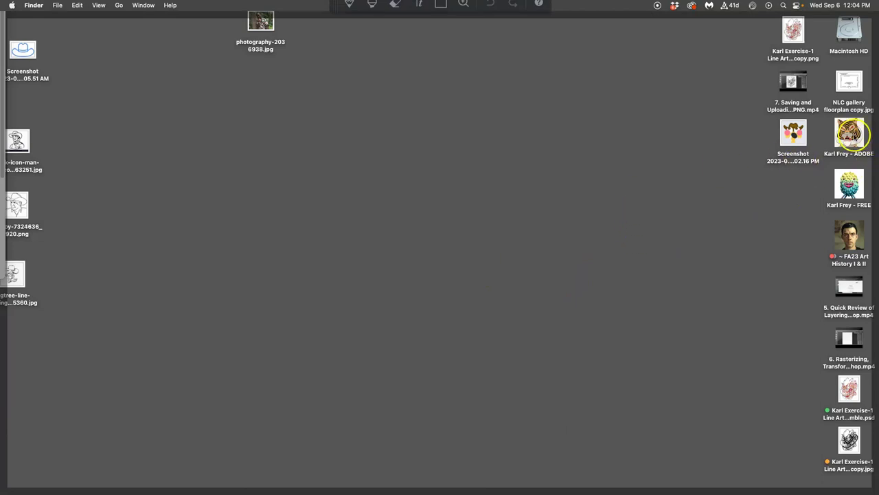
- Open the ADOBE class folder and create a new folder named Exercise 1
{"action": "left_click", "coordinate": [850, 135]}
{"action": "double_click", "coordinate": [854, 142]}
{"action": "left_click_drag", "start_coordinate": [658, 33], "coordinate": [423, 199]}
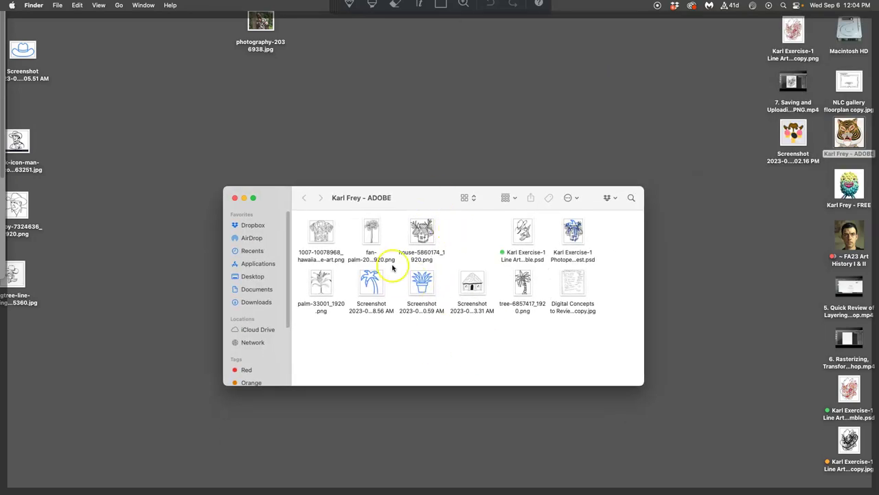
{"action": "right_click", "coordinate": [353, 331]}
{"action": "left_click", "coordinate": [368, 336]}
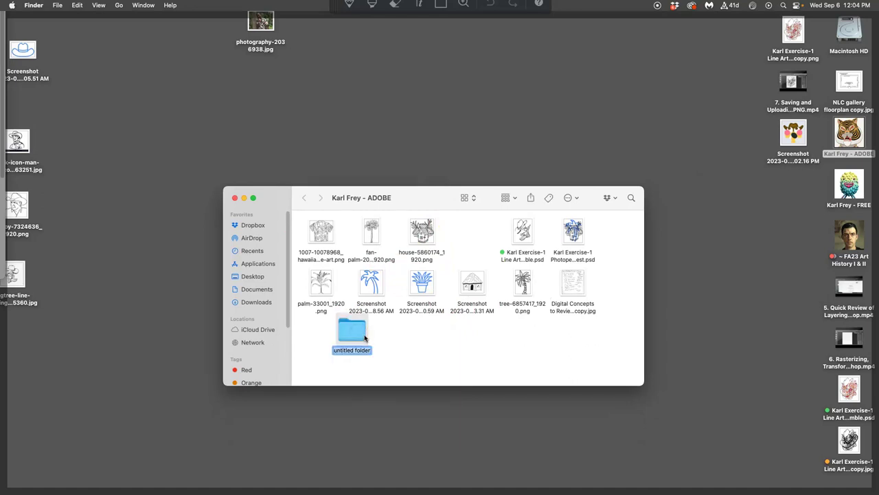
{"action": "type", "text": "Exercise 1"}
{"action": "left_click", "coordinate": [394, 363]}
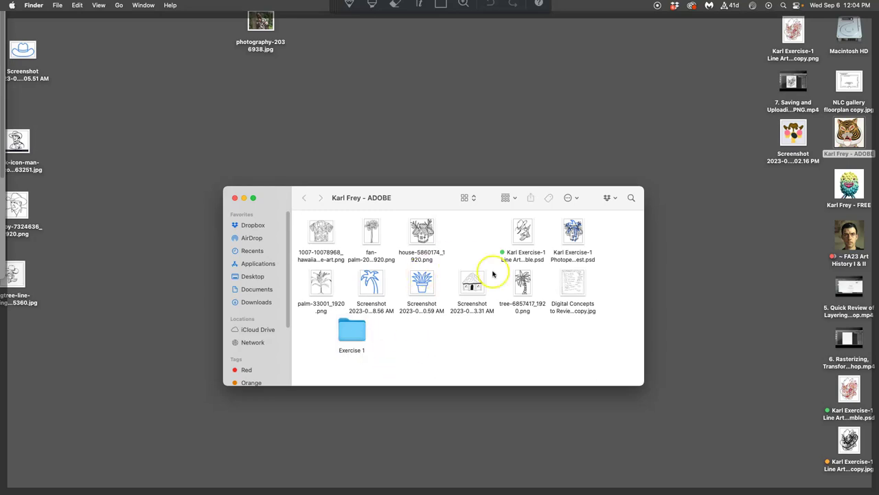
- Move the screenshot, tree image and desktop photography image into Exercise 1
{"action": "left_click_drag", "start_coordinate": [547, 287], "coordinate": [350, 328]}
{"action": "left_click_drag", "start_coordinate": [574, 233], "coordinate": [353, 331]}
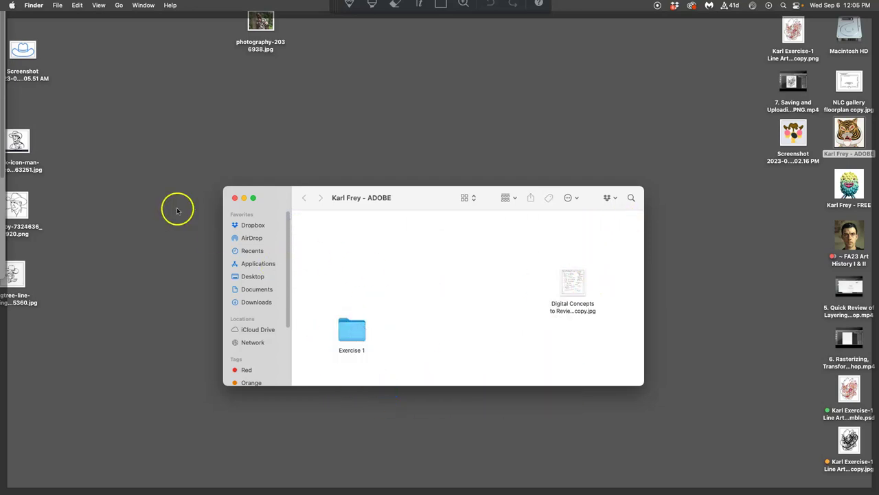
{"action": "left_click_drag", "start_coordinate": [61, 38], "coordinate": [358, 325]}
{"action": "left_click_drag", "start_coordinate": [260, 22], "coordinate": [356, 336]}
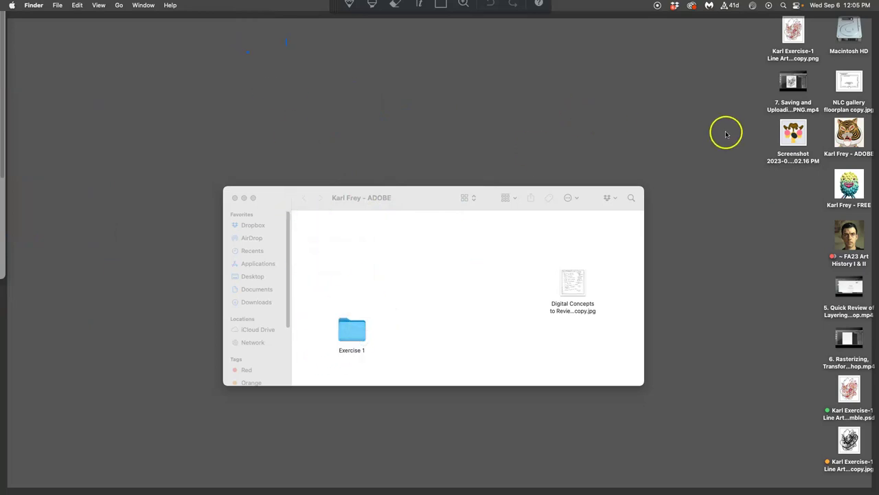
- Tag the line-art PNG orange and move it with the line-art JPG into Exercise 1
{"action": "left_click_drag", "start_coordinate": [791, 32], "coordinate": [403, 280]}
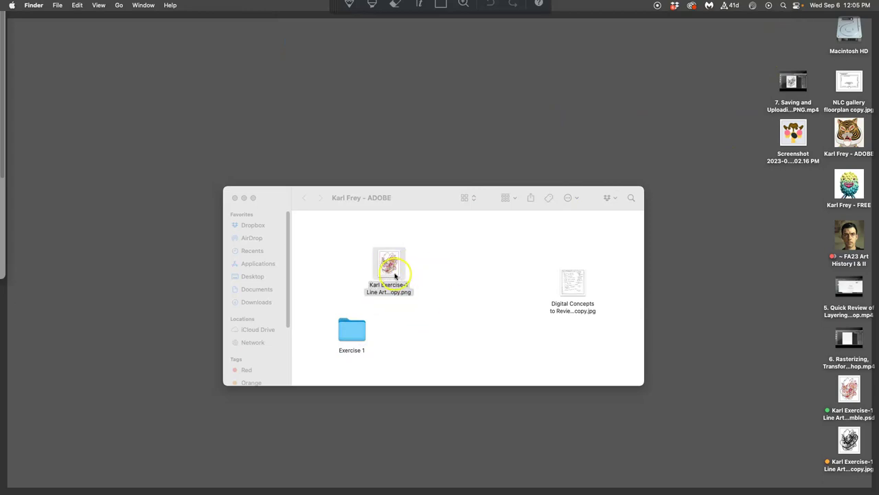
{"action": "right_click", "coordinate": [395, 273]}
{"action": "left_click", "coordinate": [416, 404]}
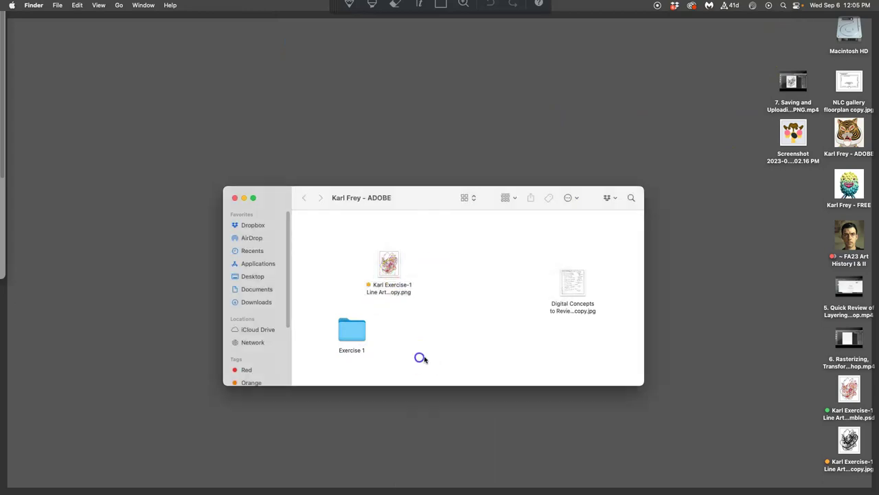
{"action": "left_click_drag", "start_coordinate": [849, 439], "coordinate": [338, 278]}
{"action": "left_click", "coordinate": [360, 261]}
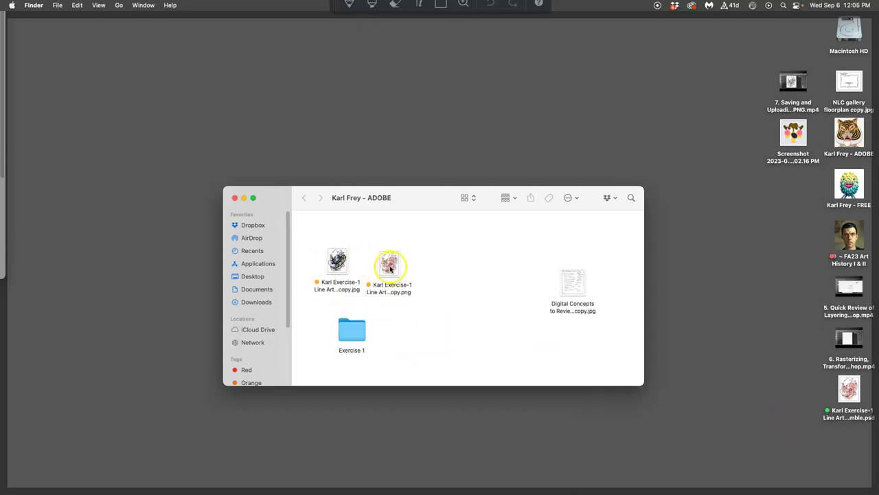
{"action": "left_click", "coordinate": [390, 268]}
{"action": "left_click", "coordinate": [338, 264], "text": "super"}
{"action": "left_click_drag", "start_coordinate": [337, 264], "coordinate": [353, 316]}
- Move the desktop Line Art Jumble PSD into Exercise 1, replacing the older copy
{"action": "left_click", "coordinate": [849, 389]}
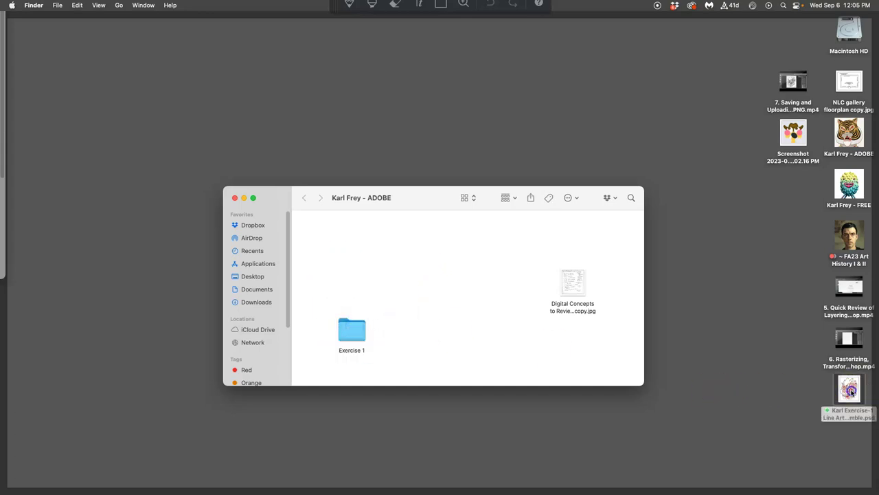
{"action": "left_click_drag", "start_coordinate": [850, 399], "coordinate": [371, 258]}
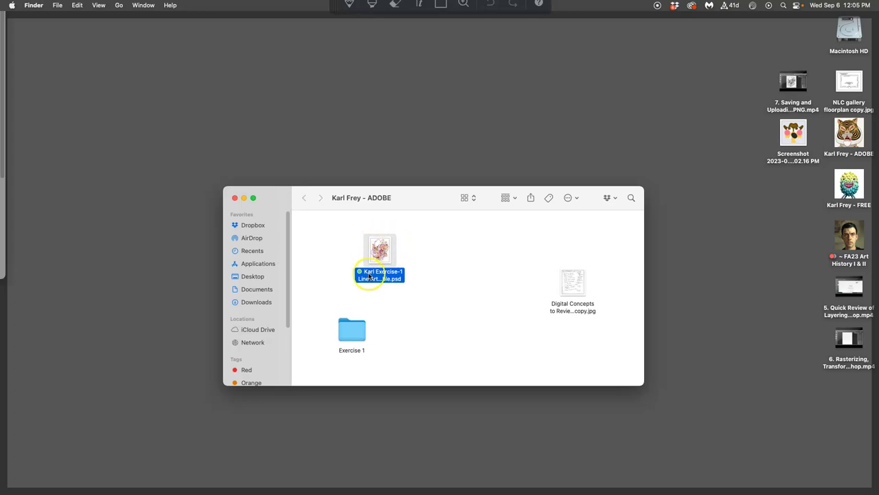
{"action": "left_click_drag", "start_coordinate": [385, 252], "coordinate": [366, 328]}
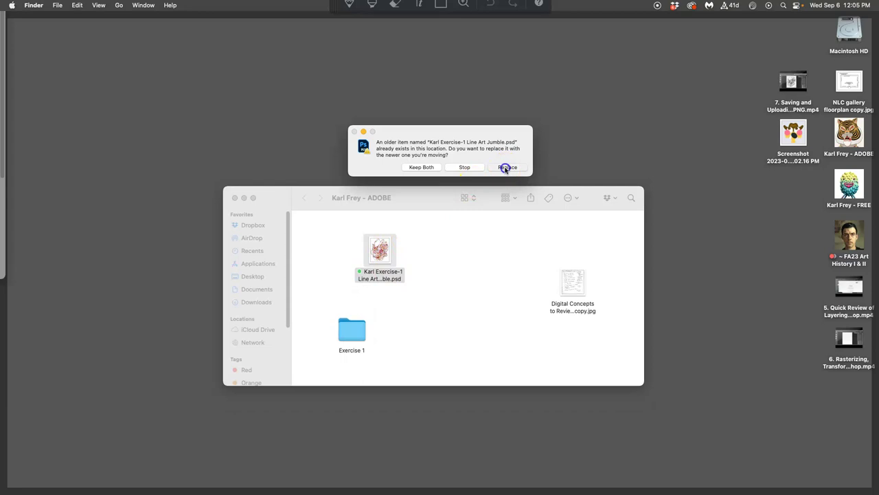
{"action": "left_click", "coordinate": [506, 167]}
{"action": "left_click", "coordinate": [359, 335]}
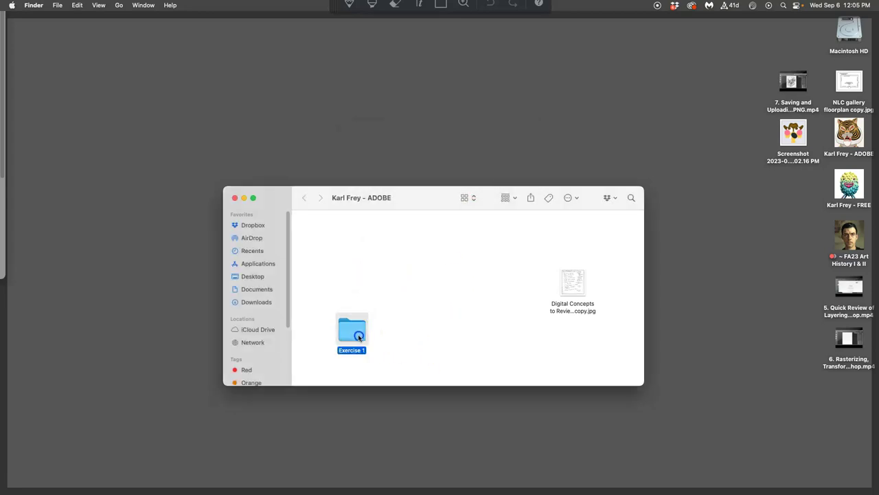
- Create a new folder named Exercise 2 in the ADOBE class folder
{"action": "double_click", "coordinate": [359, 335]}
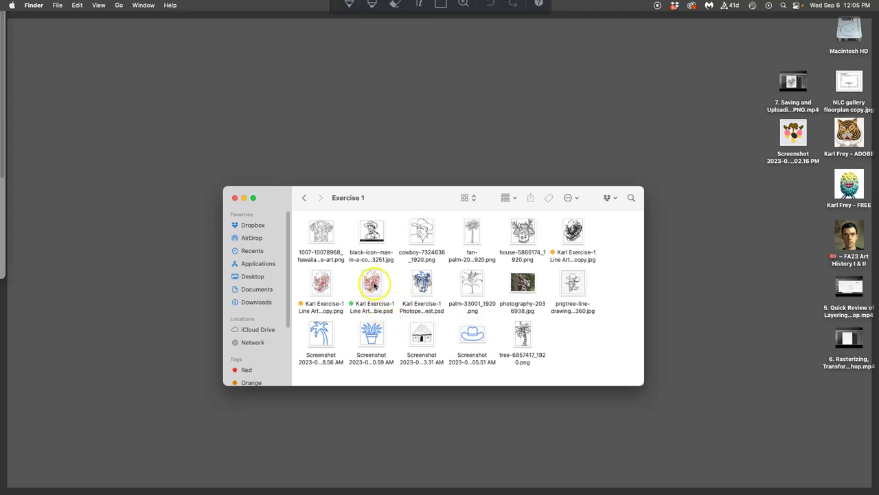
{"action": "left_click", "coordinate": [304, 198]}
{"action": "right_click", "coordinate": [363, 234]}
{"action": "left_click", "coordinate": [365, 236]}
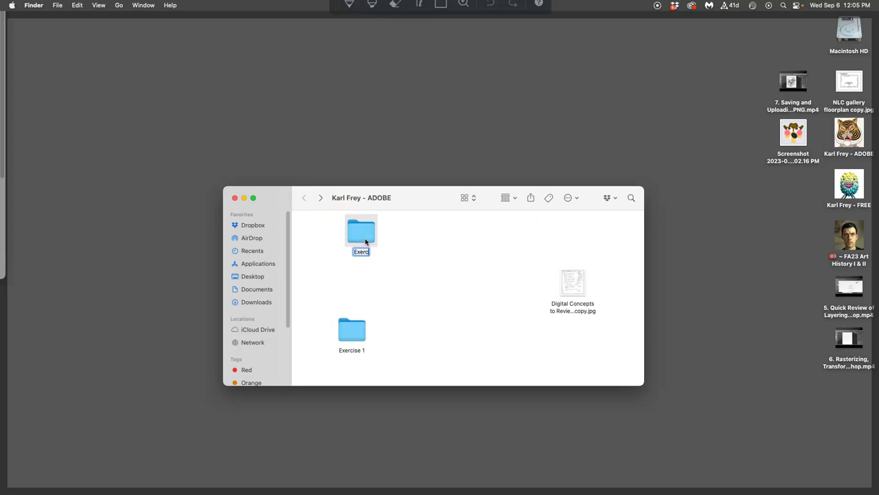
{"action": "left_click", "coordinate": [427, 273]}
- Move the emoji screenshot and the downloaded emoji PNG and SVG into Exercise 2
{"action": "left_click_drag", "start_coordinate": [792, 134], "coordinate": [362, 232]}
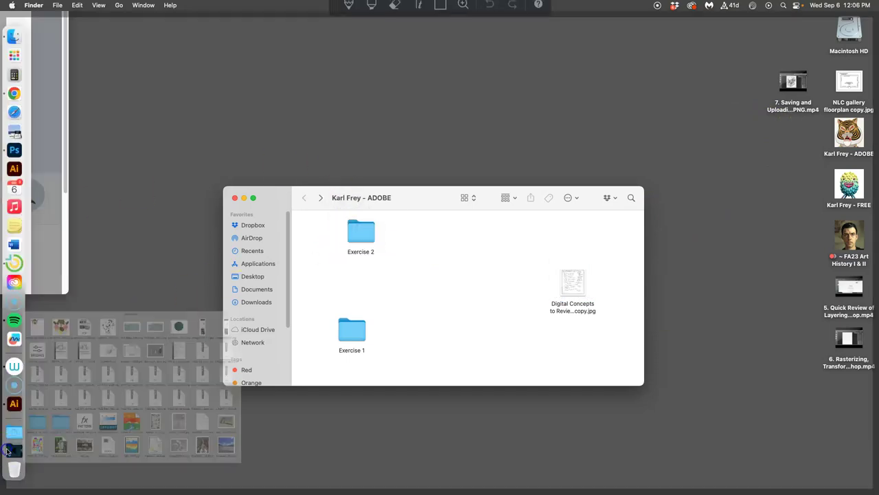
{"action": "left_click", "coordinate": [8, 450]}
{"action": "left_click_drag", "start_coordinate": [132, 146], "coordinate": [365, 245]}
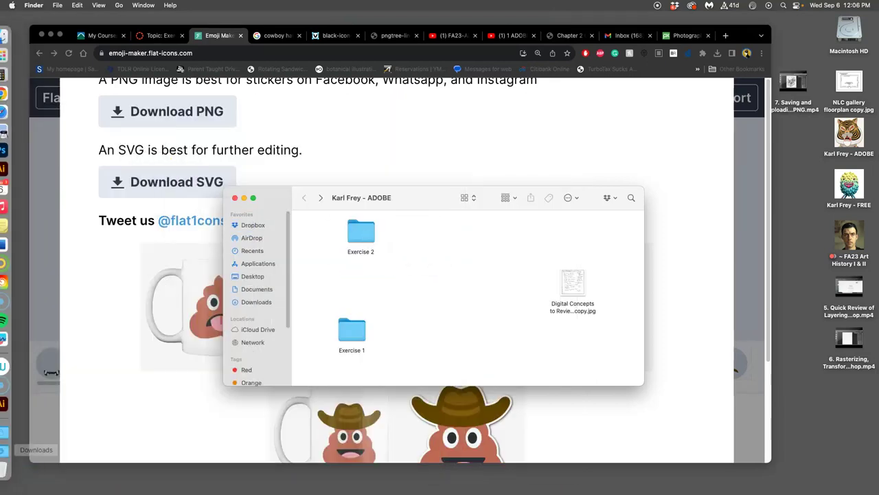
{"action": "left_click", "coordinate": [8, 450]}
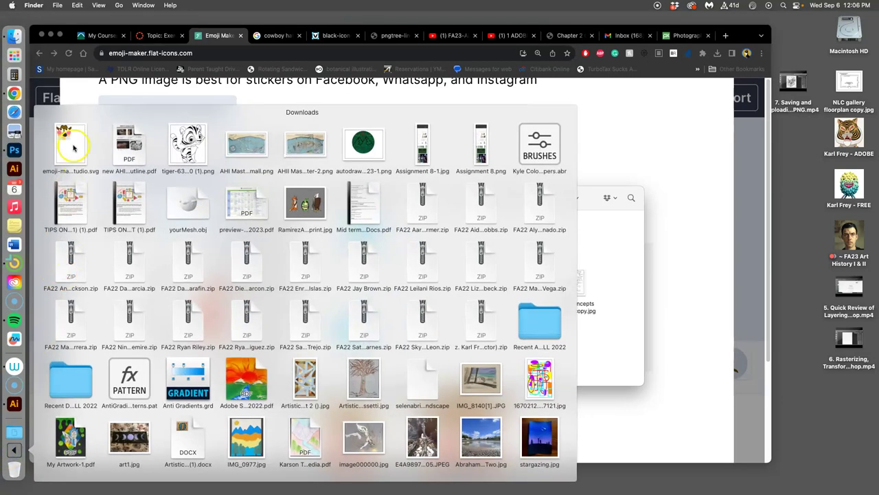
{"action": "left_click_drag", "start_coordinate": [76, 151], "coordinate": [365, 237]}
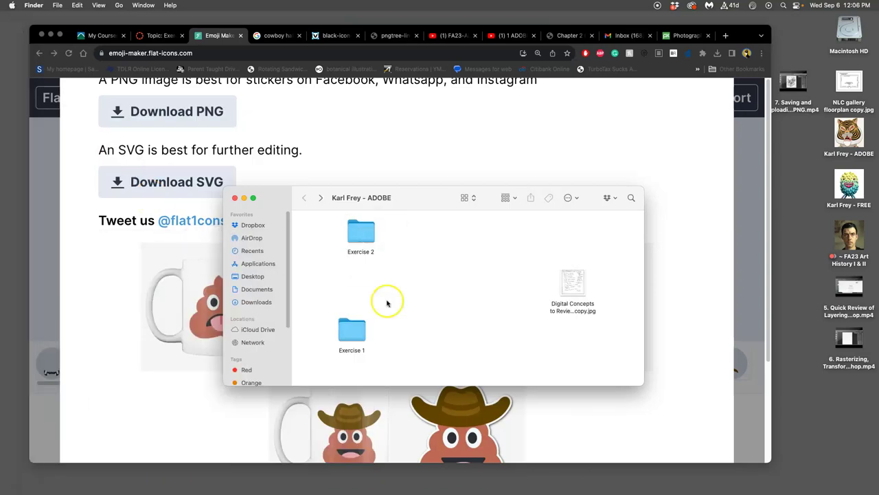
- Open the Exercise 2 folder and reposition its window toward the lower right
{"action": "double_click", "coordinate": [364, 232]}
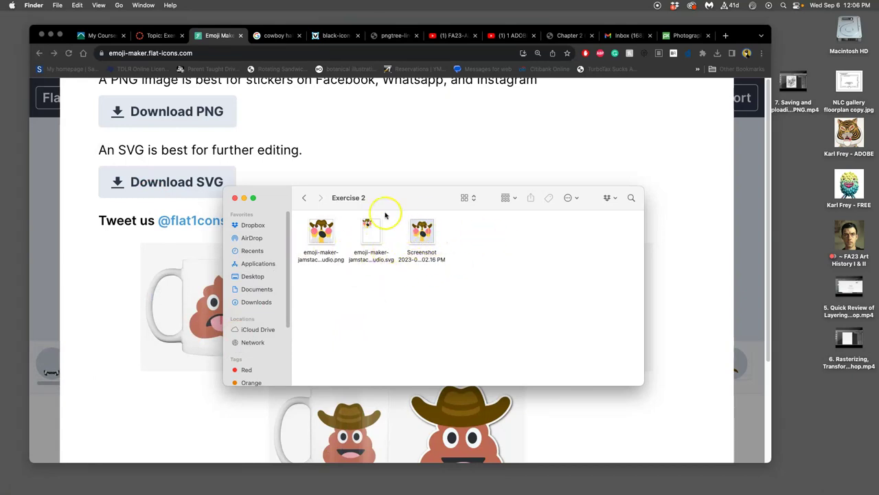
{"action": "left_click_drag", "start_coordinate": [374, 197], "coordinate": [447, 233]}
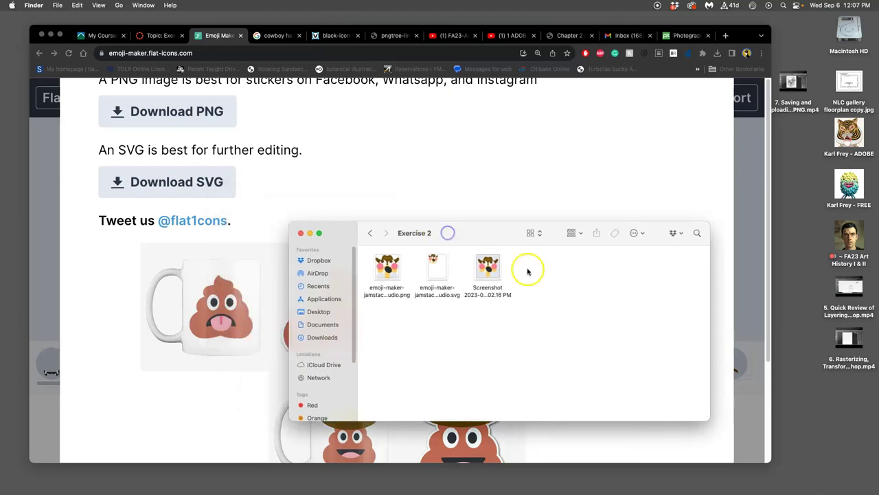
{"action": "left_click", "coordinate": [396, 275]}
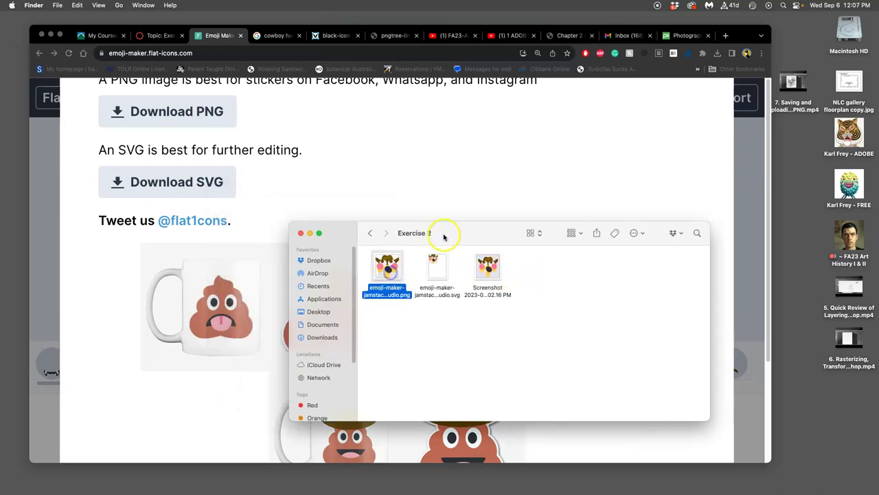
{"action": "left_click_drag", "start_coordinate": [456, 238], "coordinate": [871, 335]}
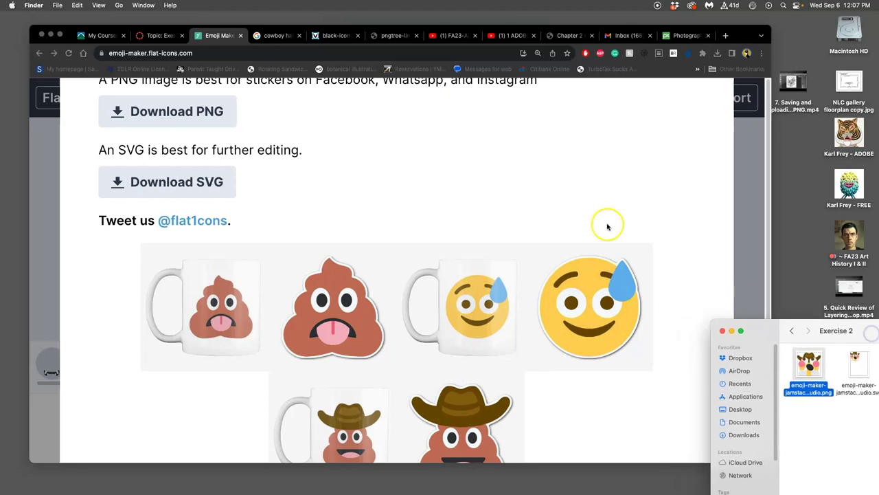
- Check the Canvas assignment page in Chrome, then launch Adobe Photoshop 2023
{"action": "left_click", "coordinate": [163, 36]}
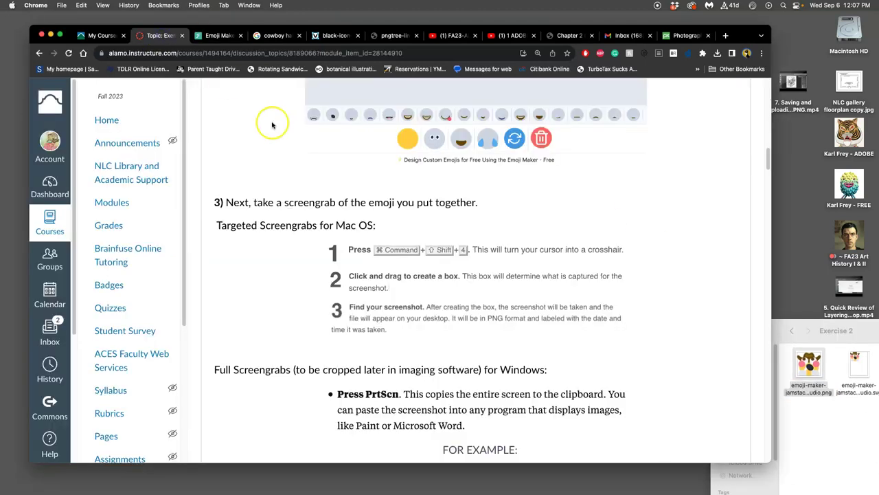
{"action": "scroll", "coordinate": [481, 302], "scroll_direction": "down", "scroll_amount": 9}
{"action": "scroll", "coordinate": [453, 299], "scroll_direction": "up", "scroll_amount": 3}
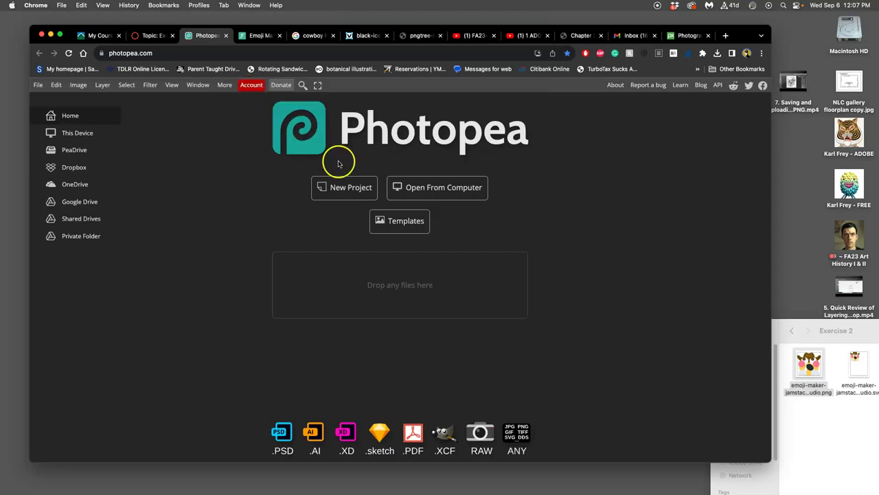
{"action": "mouse_move", "coordinate": [3, 281]}
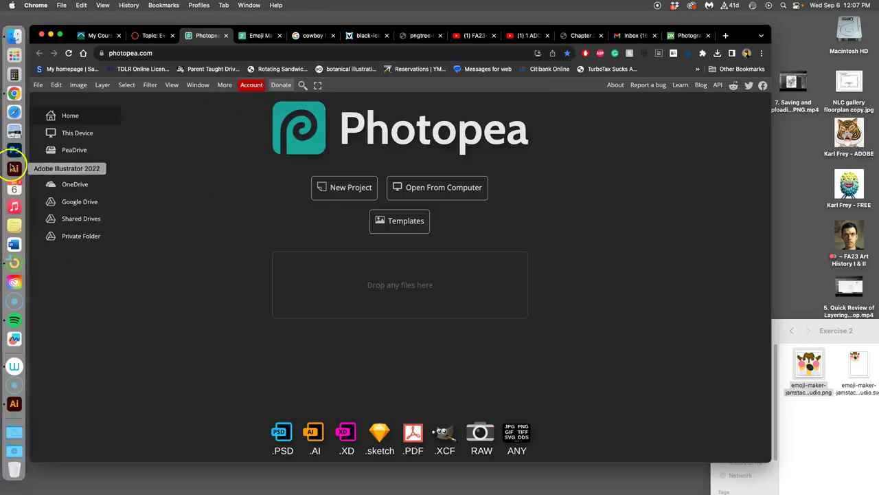
{"action": "left_click", "coordinate": [13, 150]}
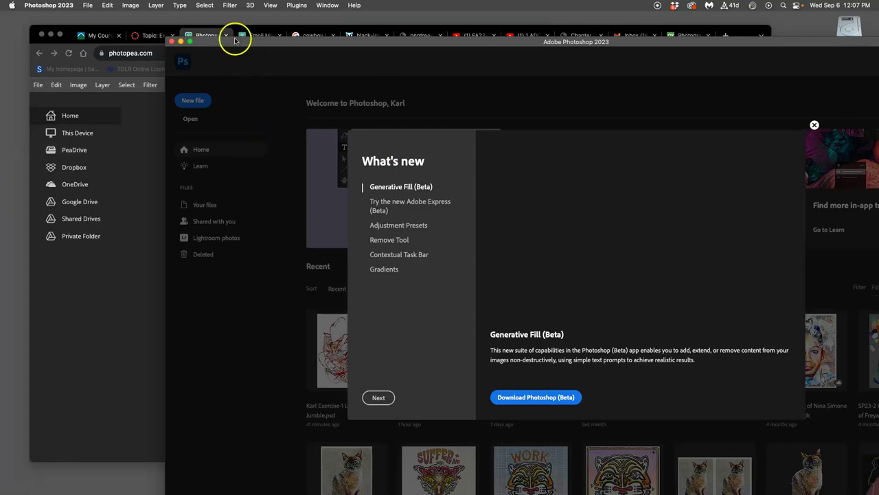
- Minimize Chrome and close Photoshop's What's new popup
{"action": "left_click_drag", "start_coordinate": [234, 41], "coordinate": [94, 16]}
{"action": "left_click", "coordinate": [51, 34]}
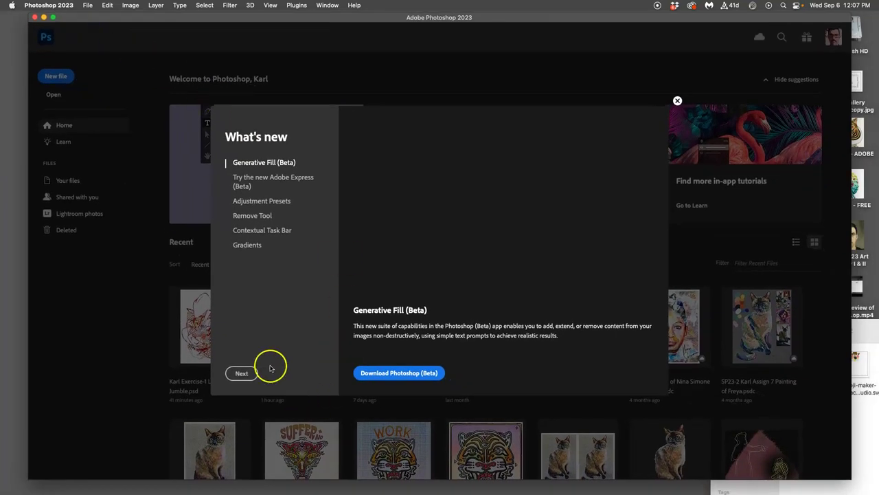
{"action": "left_click", "coordinate": [246, 372]}
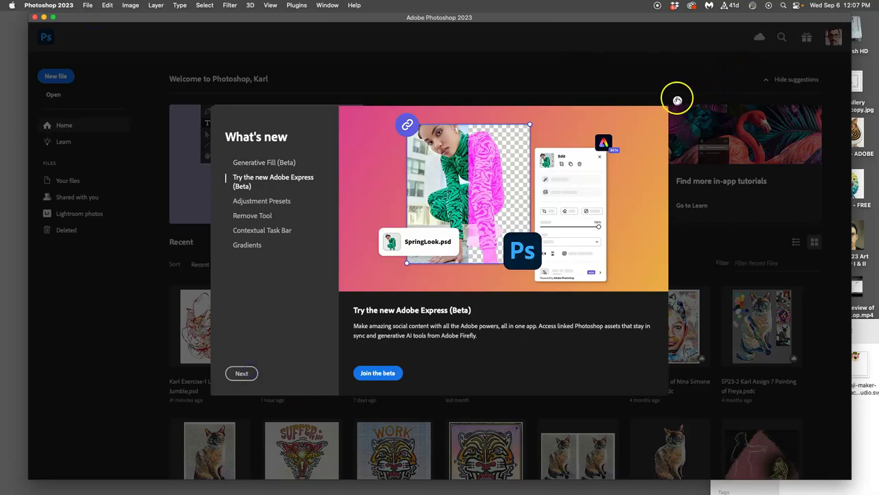
{"action": "left_click", "coordinate": [677, 101]}
- Glance at Photoshop's File menu, then bring the Exercise 2 Finder window forward
{"action": "left_click", "coordinate": [88, 5]}
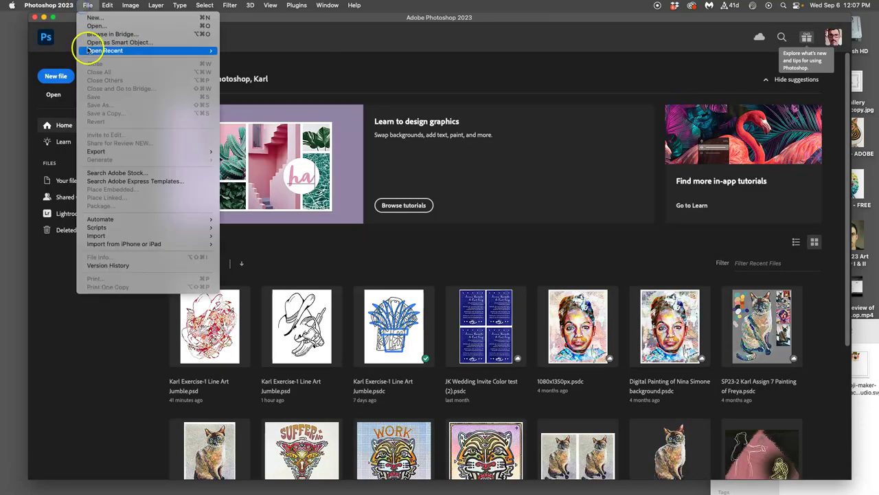
{"action": "left_click", "coordinate": [306, 41]}
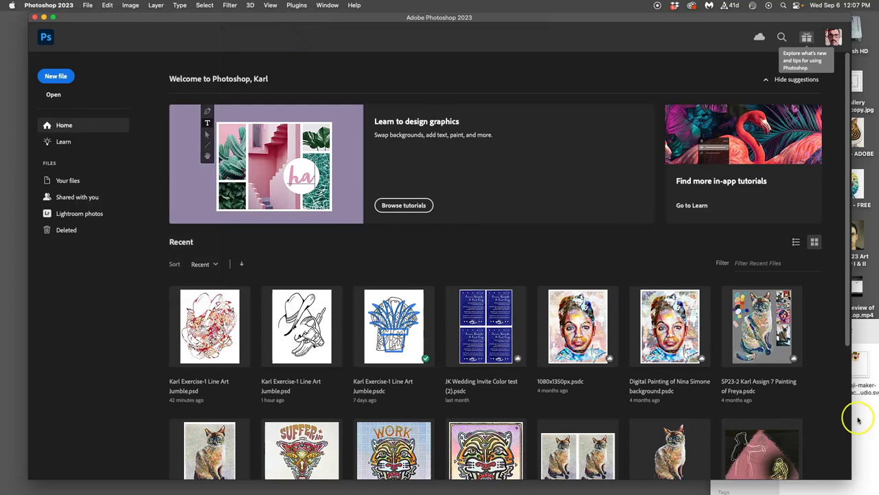
{"action": "left_click", "coordinate": [865, 419]}
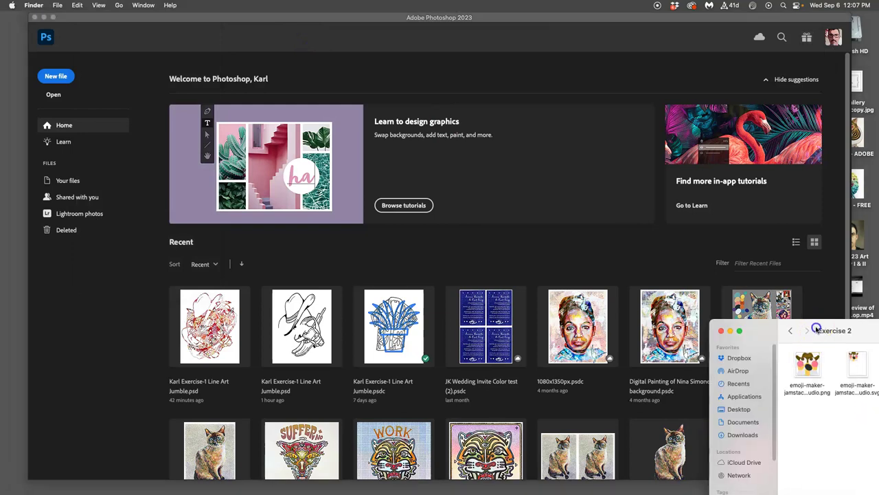
- Open emoji-maker-jamstack-studio.png from Exercise 2 in Adobe Photoshop 2023
{"action": "left_click_drag", "start_coordinate": [814, 328], "coordinate": [619, 155]}
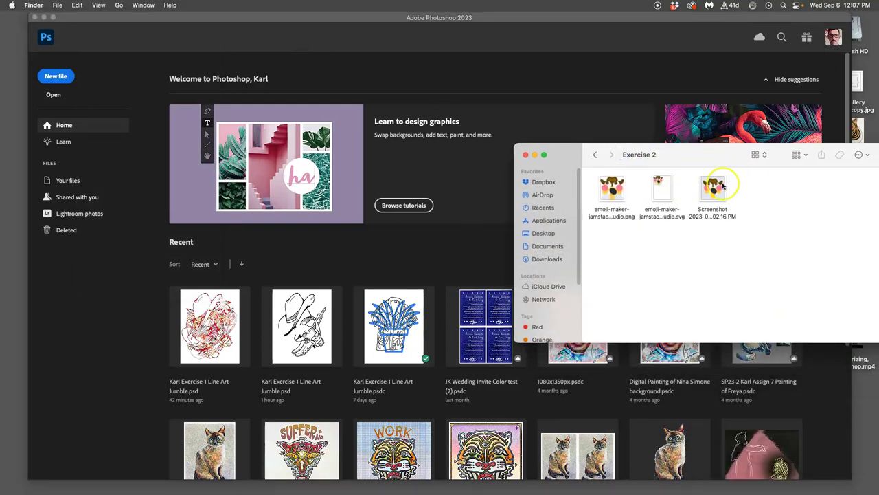
{"action": "right_click", "coordinate": [617, 194]}
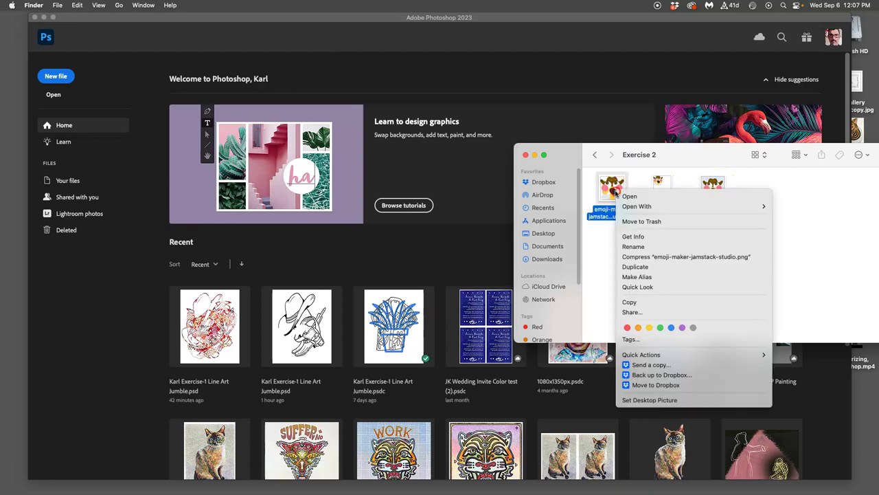
{"action": "mouse_move", "coordinate": [630, 206]}
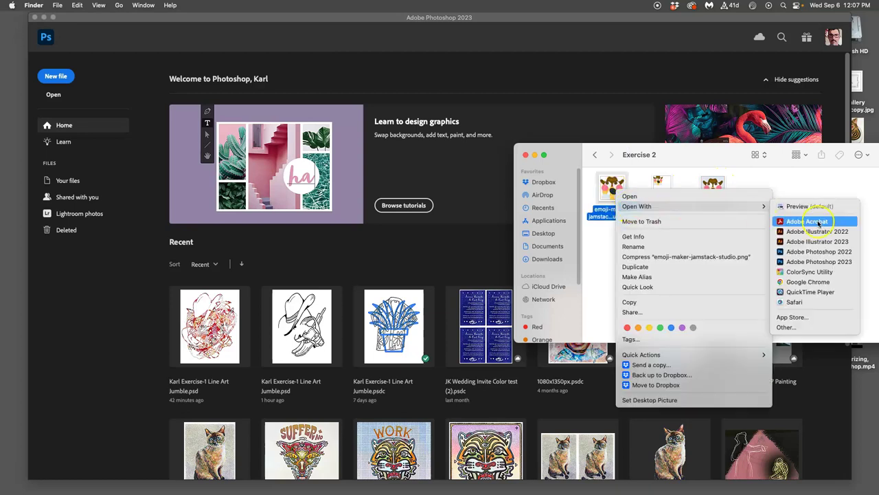
{"action": "left_click", "coordinate": [806, 263]}
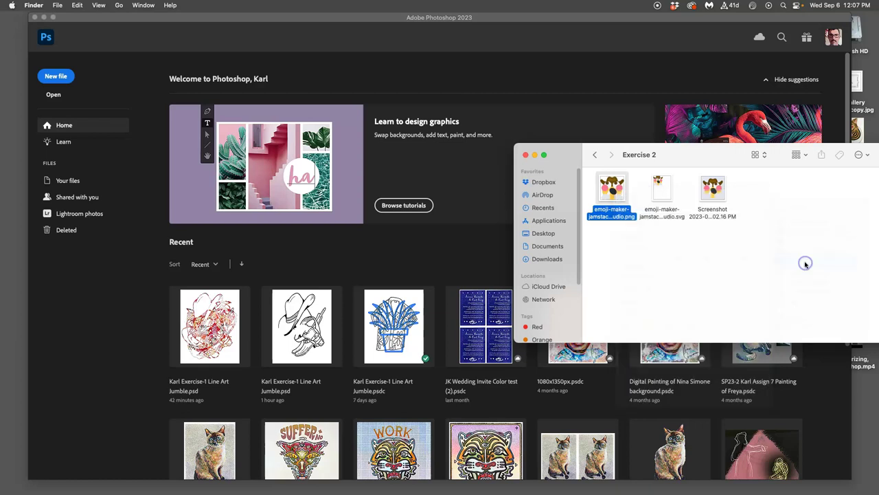